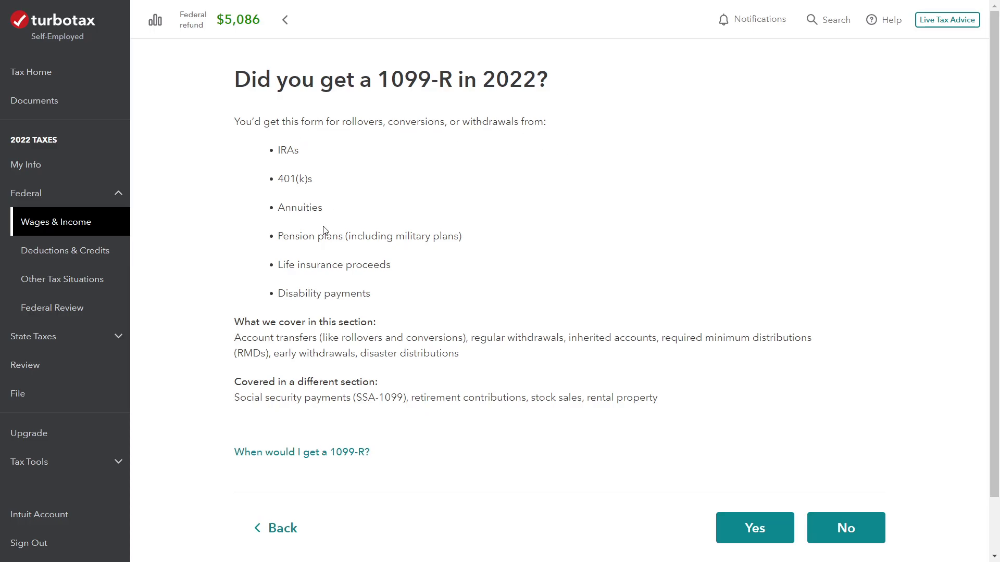
- Report having a 1099-R for 2022 and submit only "Moved retirement money (rollover / conversion)" as the situation
click(740, 532)
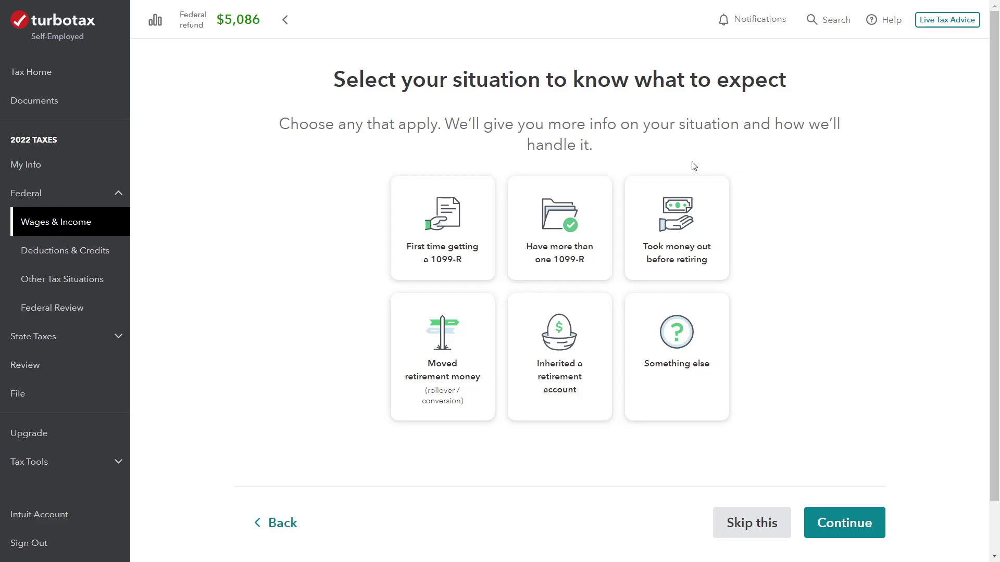
click(451, 253)
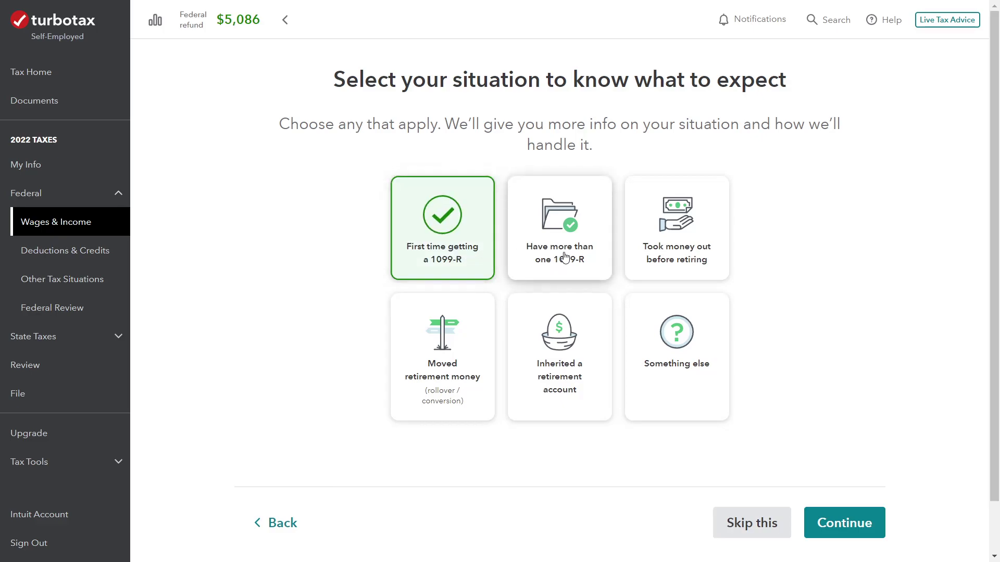
click(683, 255)
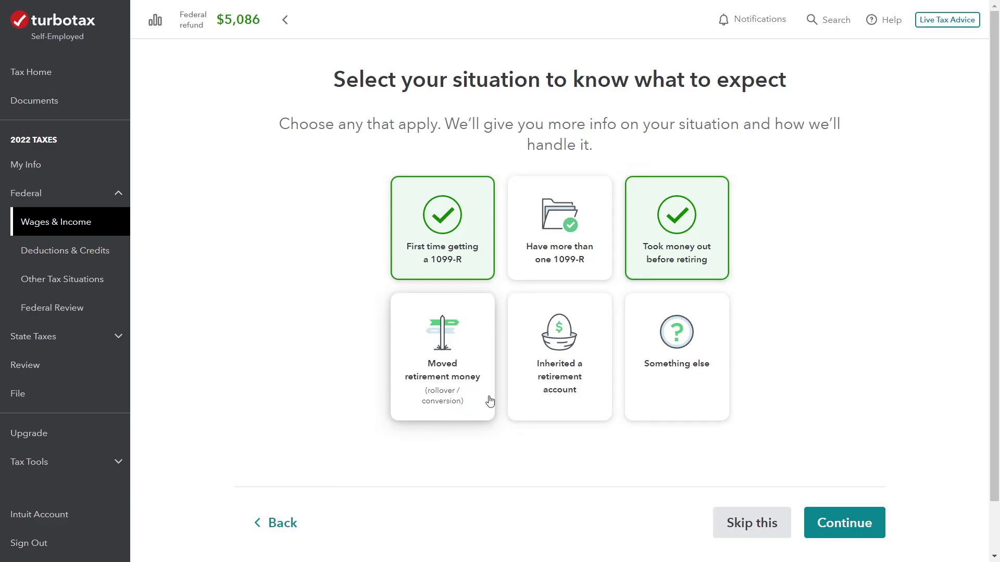
click(461, 390)
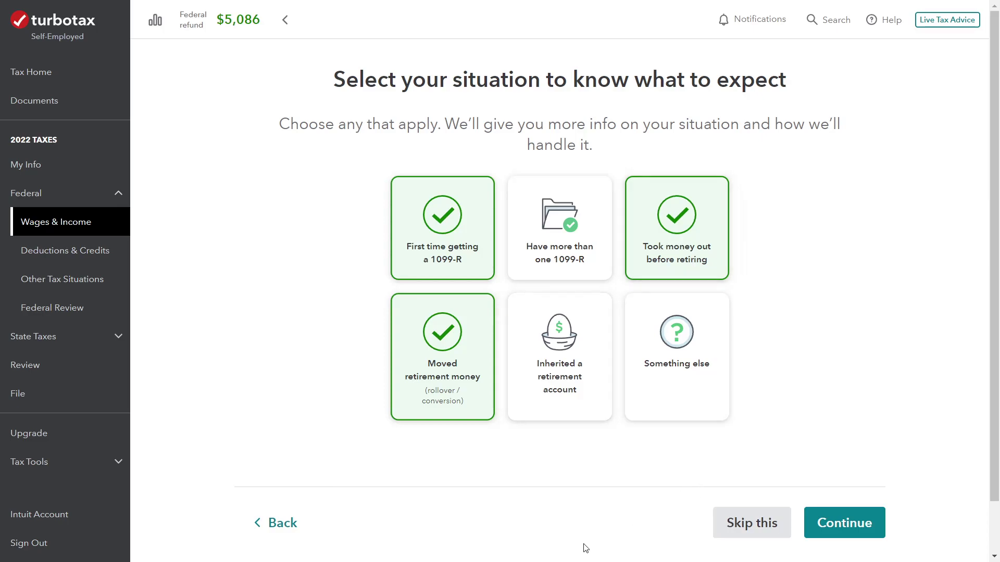
click(443, 229)
click(676, 231)
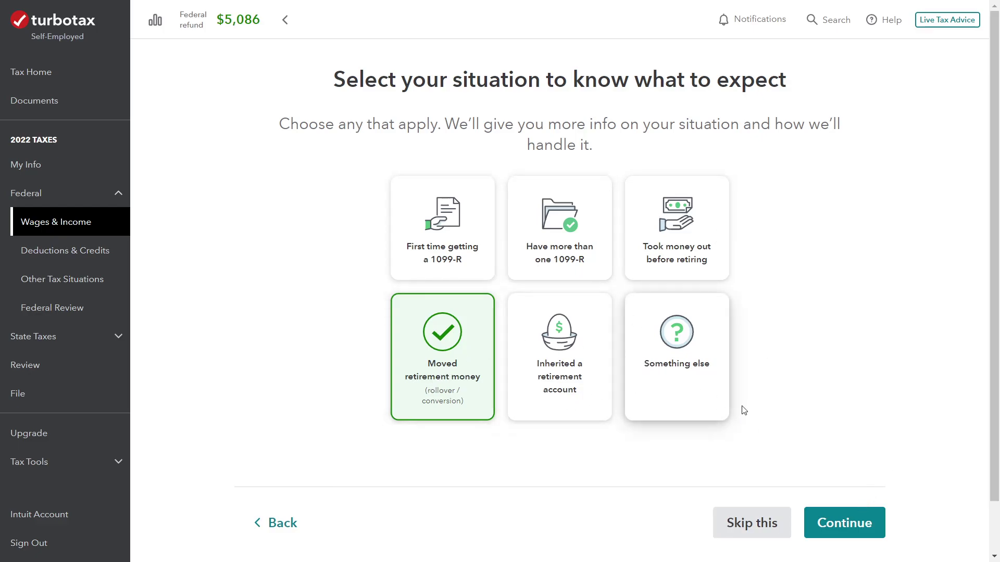
click(857, 523)
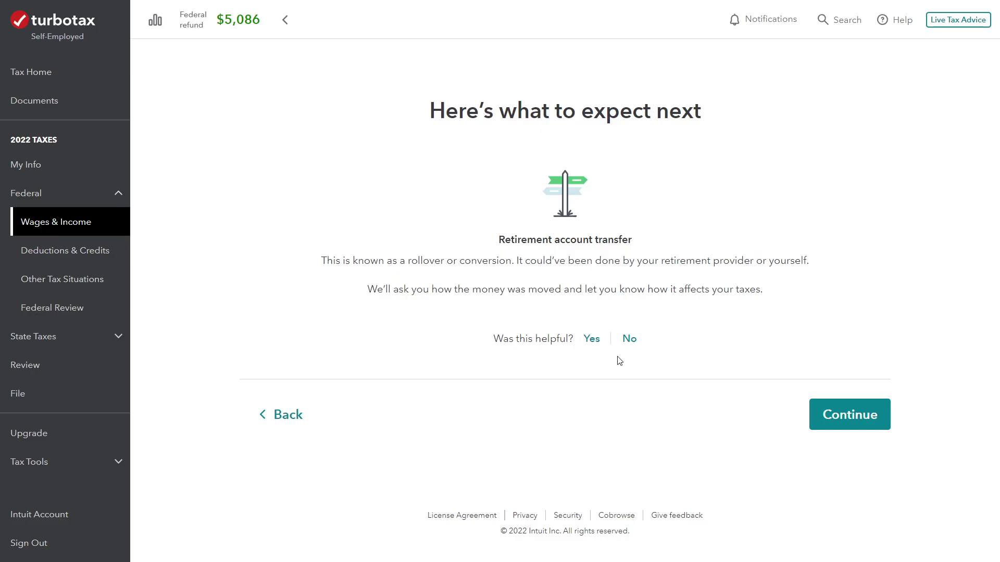
- Continue past the transfer and import introductions, decline importing from a financial institution, and choose to enter the 1099-R manually
click(853, 425)
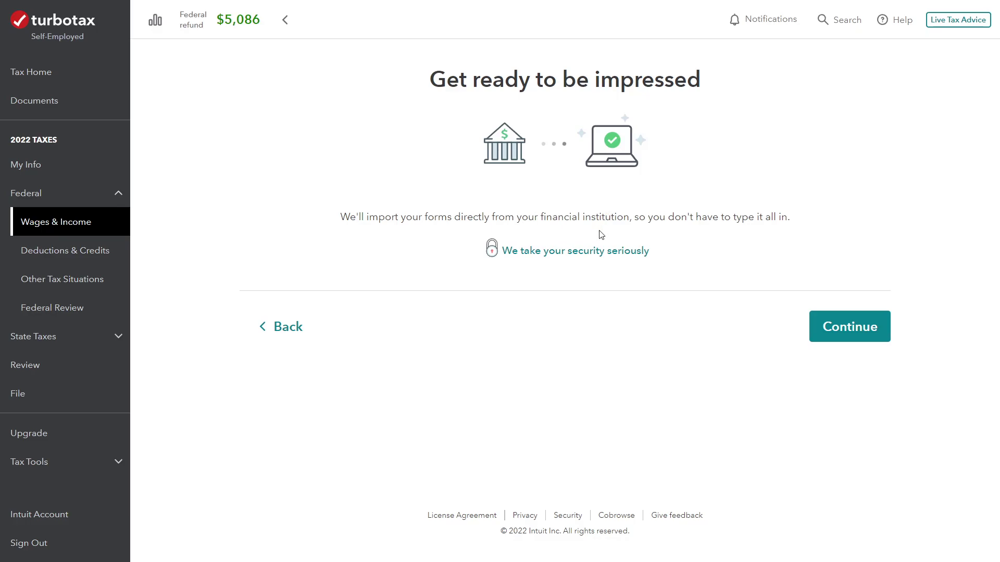
click(847, 337)
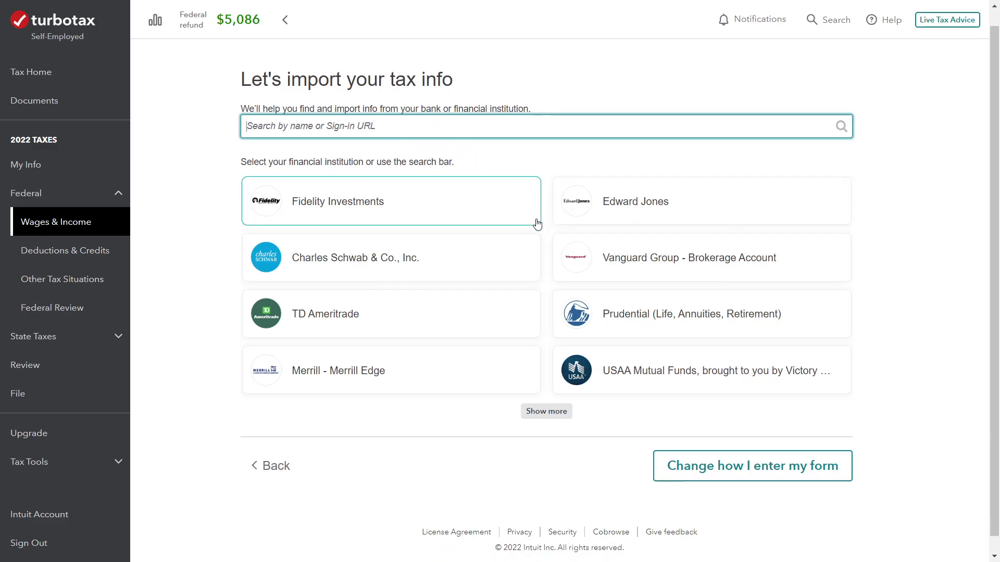
scroll(537, 224, down, 1)
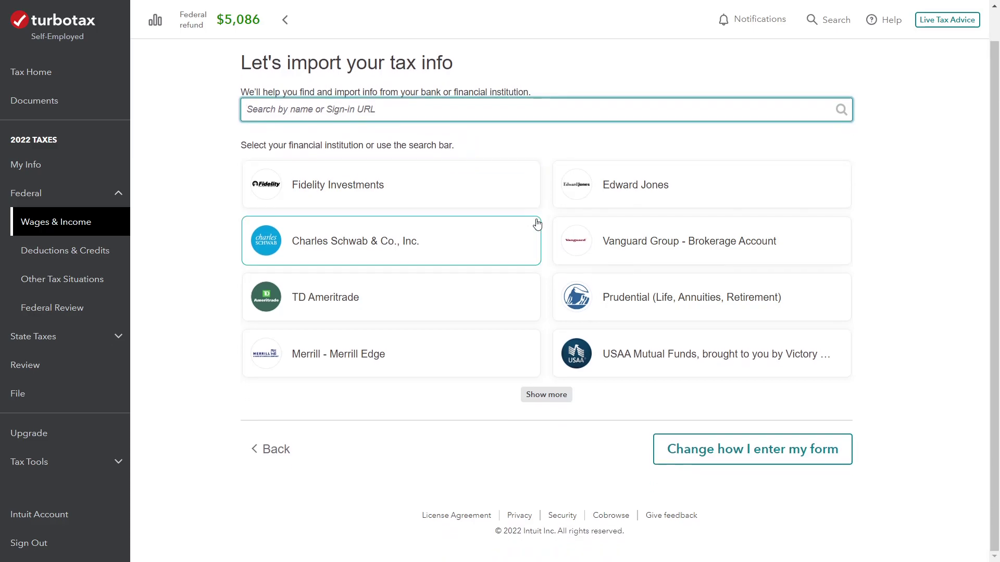
click(562, 400)
scroll(685, 307, down, 5)
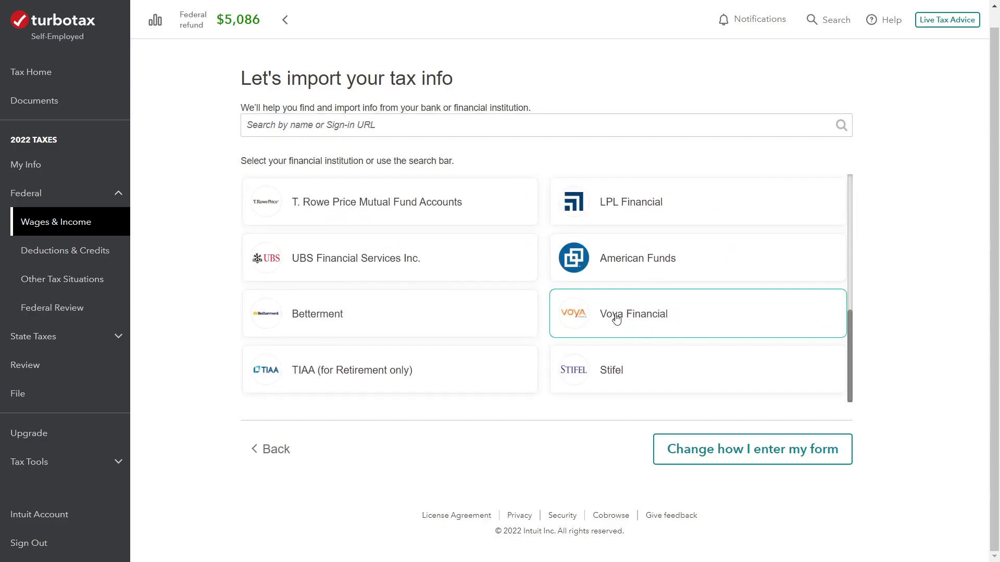
scroll(515, 317, up, 5)
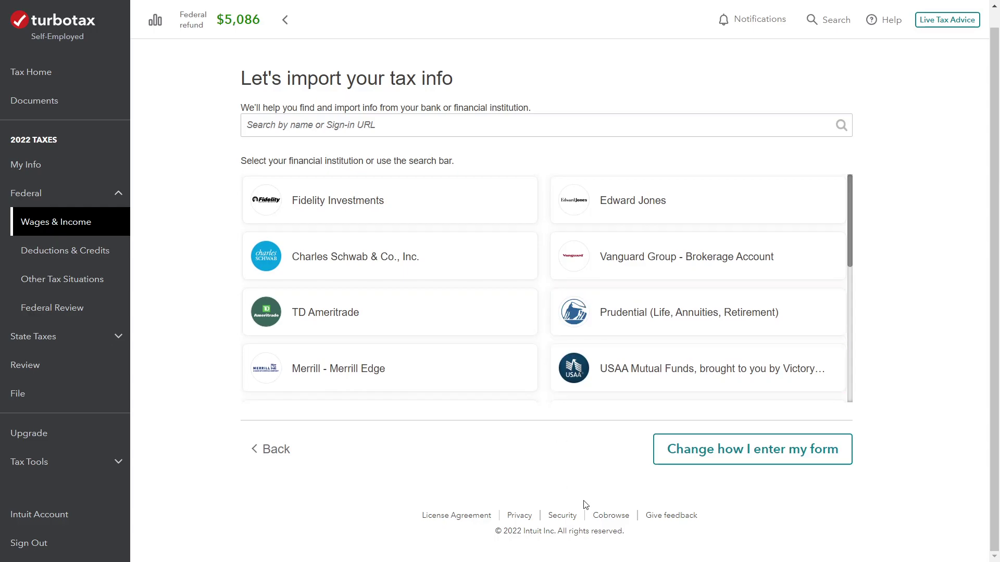
click(726, 452)
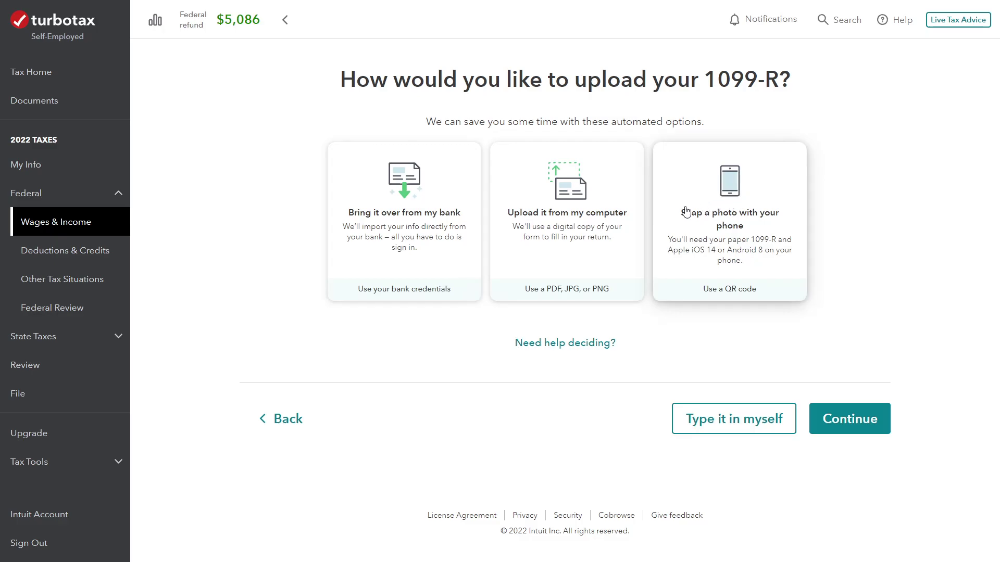
click(708, 425)
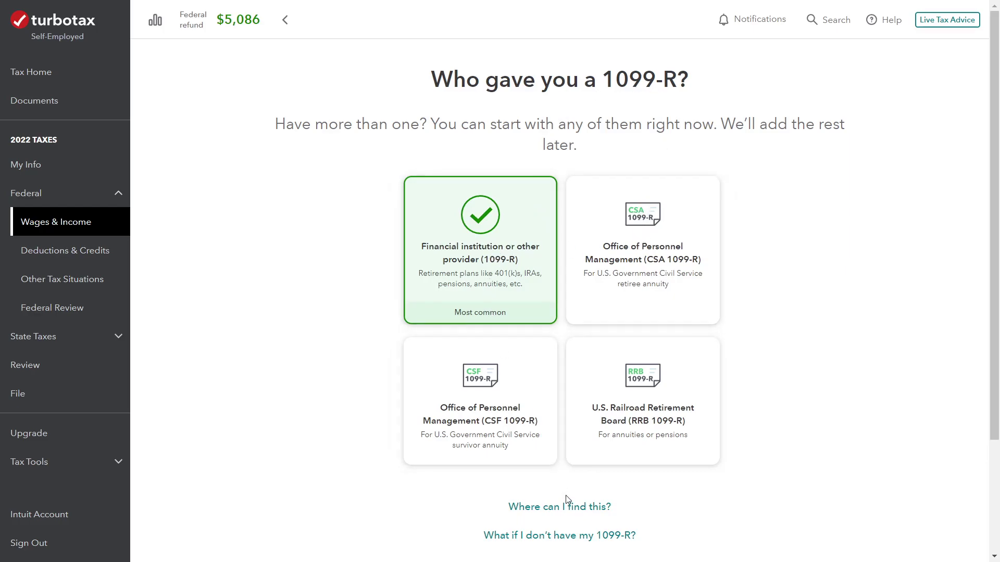
- Confirm "Financial institution or other provider (1099-R)" as the source of the form
scroll(672, 415, down, 1)
scroll(672, 416, down, 2)
click(829, 464)
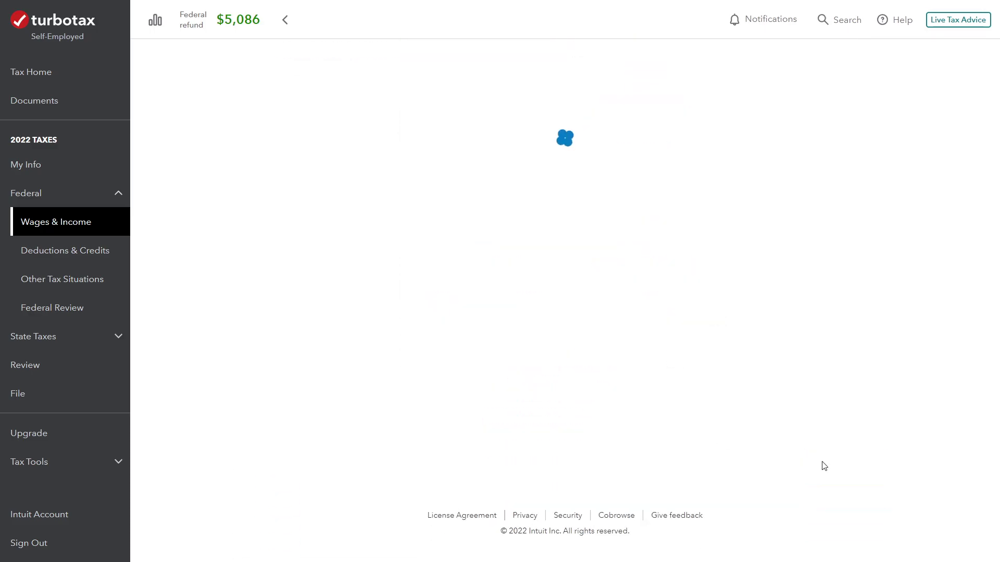
- Enter Bank Name Inc as the payer, leaving the continued name blank and the address type as U.S. address
click(400, 148)
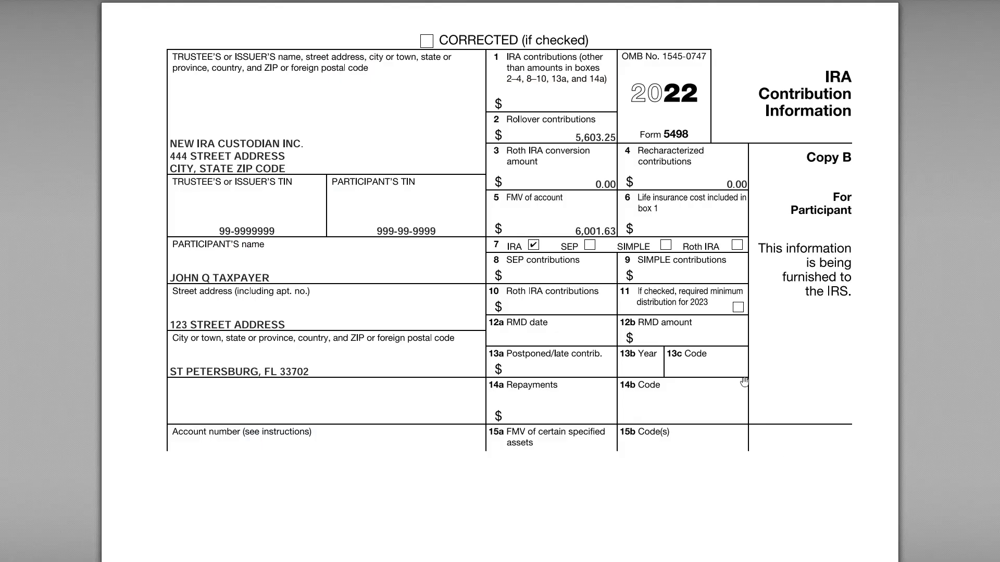
scroll(744, 381, up, 10)
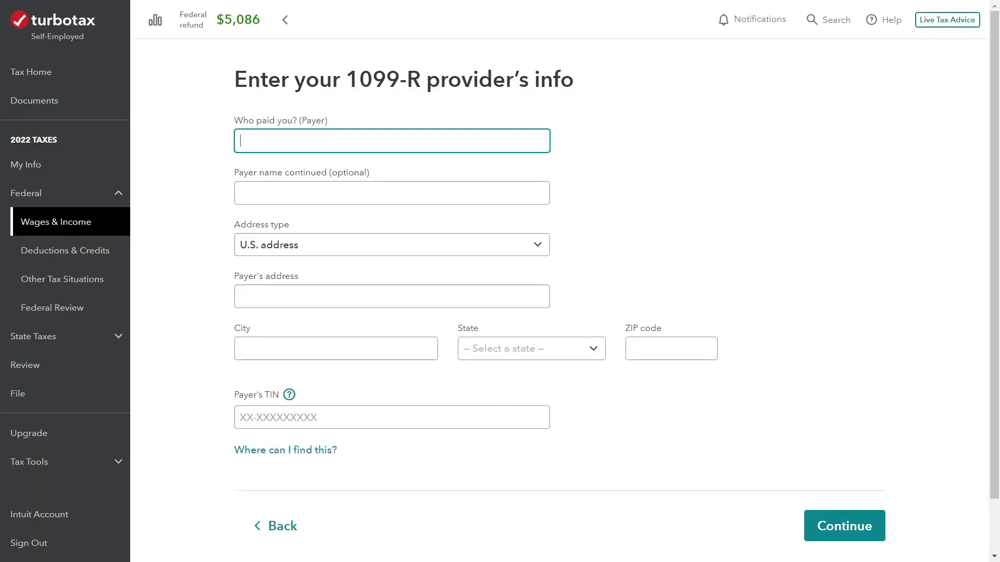
text(Bank Name Inc)
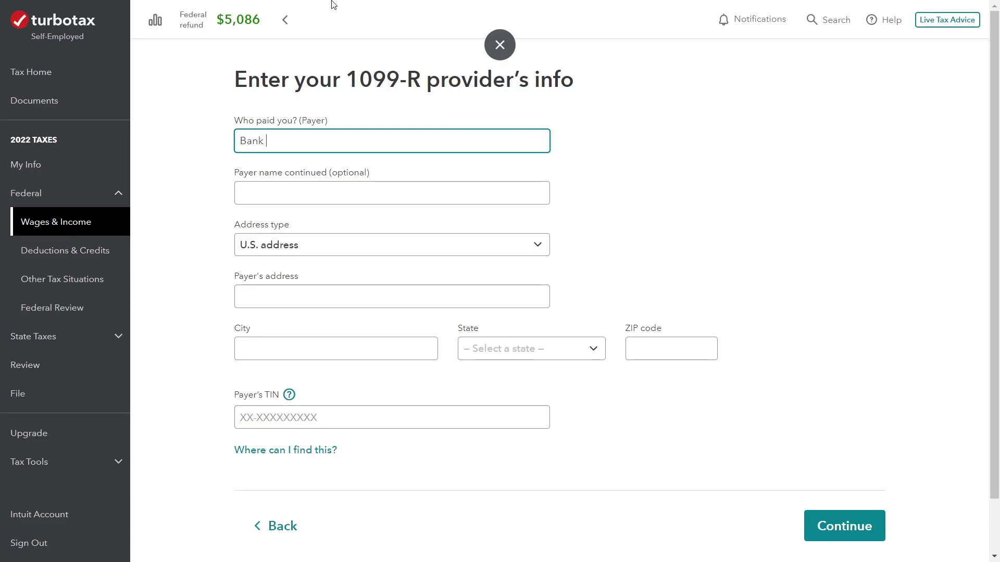
key(Tab)
key(Tab)
key(Tab)
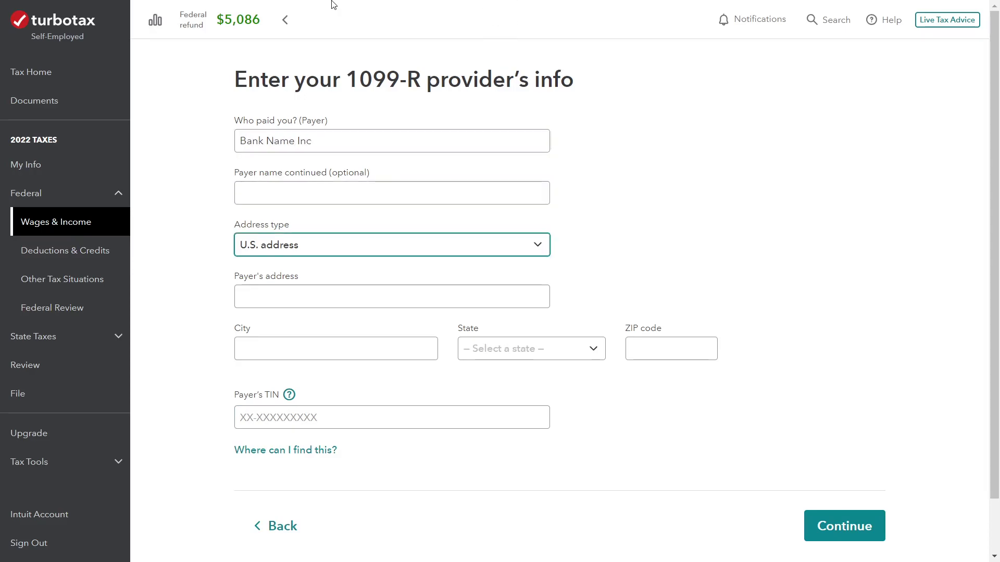
- Fill in the payer's street address and city in the 1099-R provider's info
text(999 fake)
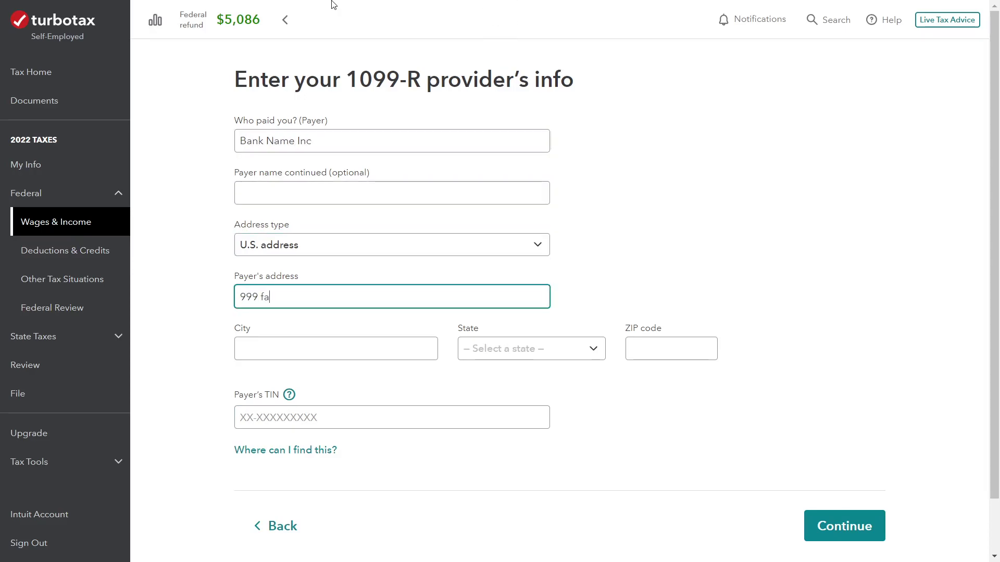
key(BackSpace)
key(BackSpace)
key(BackSpace)
key(BackSpace)
key(BackSpace)
text(Fake Address)
key(Tab)
text(St Petersburg)
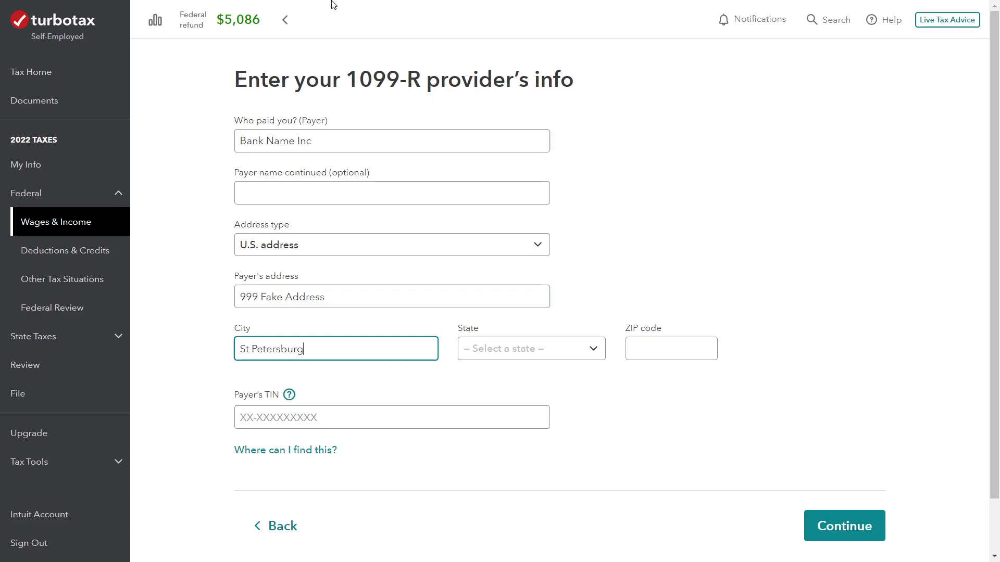
- Complete the payer's details with the state Florida, the ZIP code and the payer's TIN, and submit the provider info
key(Tab)
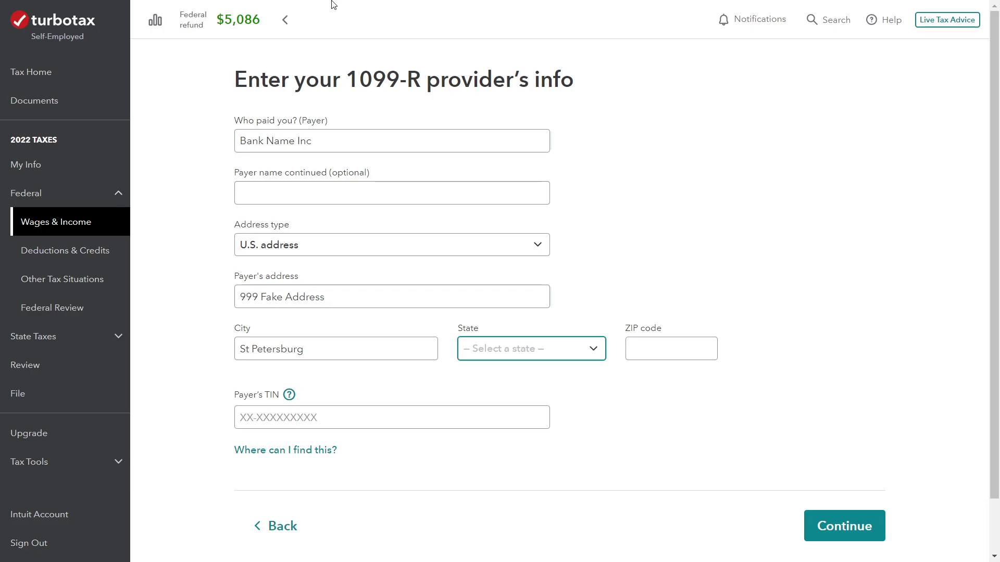
key(f)
key(Tab)
text(3)
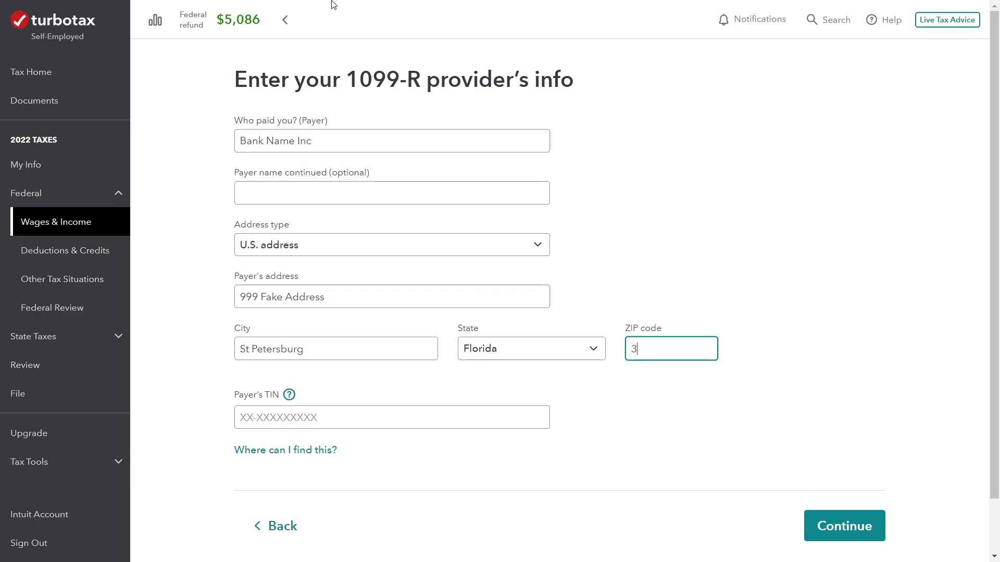
text(3702)
key(Tab)
text(99-9)
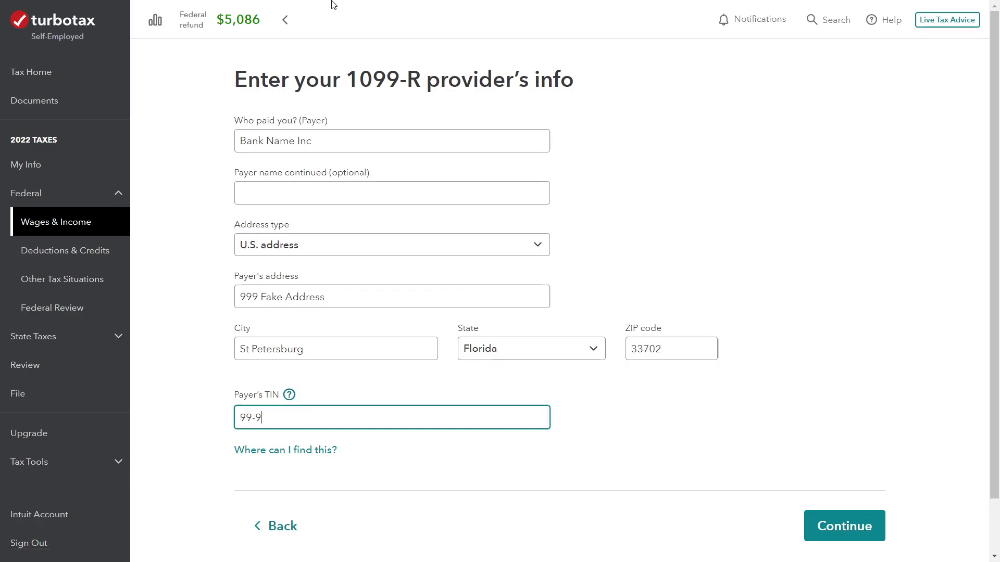
text(999999)
key(Tab)
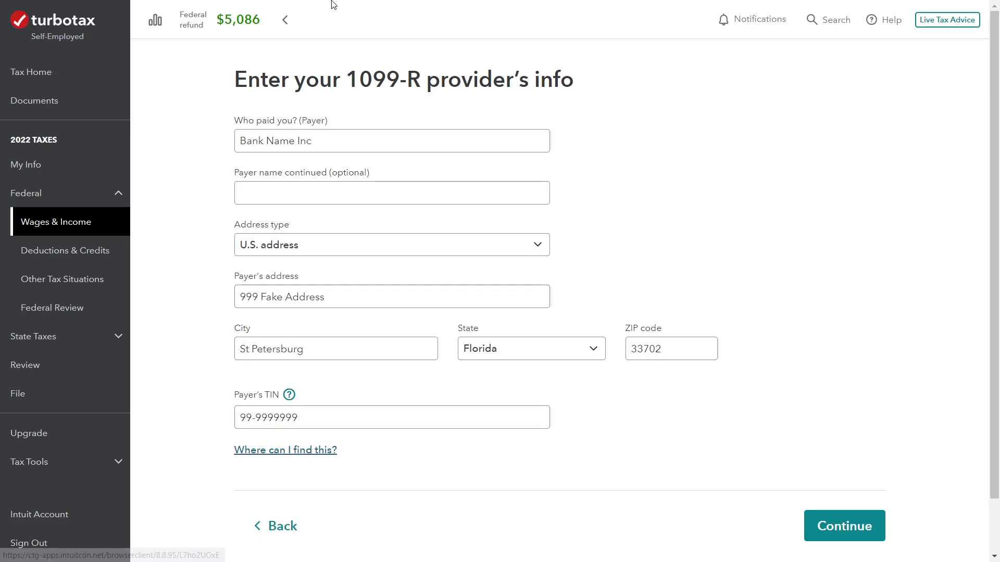
click(822, 524)
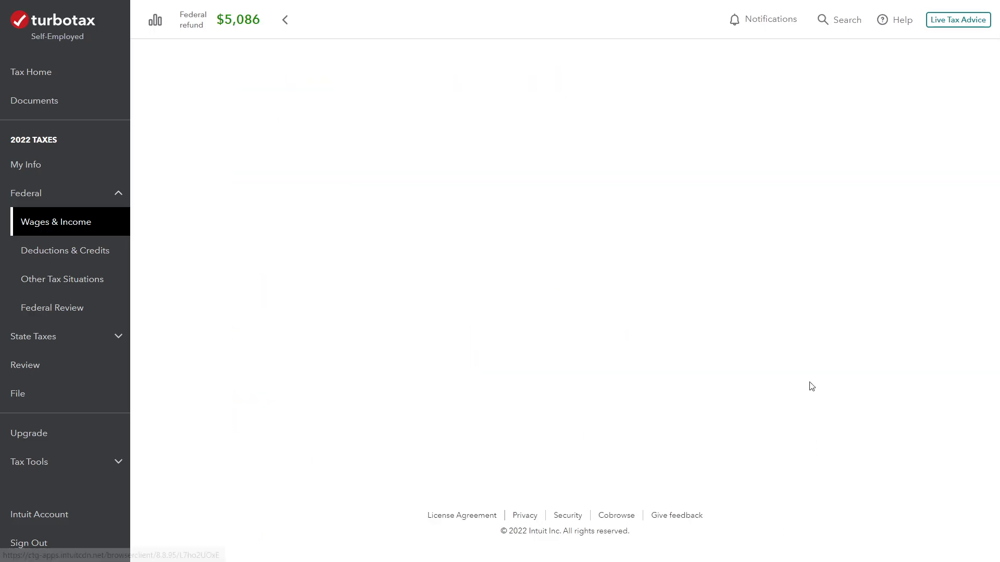
- Enter a Box 1 gross distribution of $5,603.25 and a Box 2a taxable amount of $0, and mark Total distribution in Box 2b
click(400, 185)
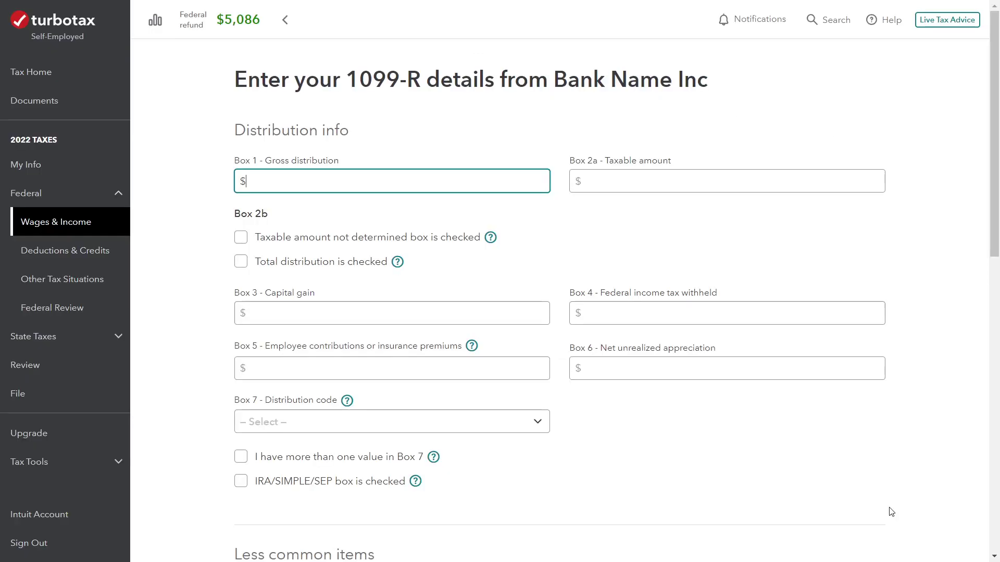
text(5,603.25)
key(Tab)
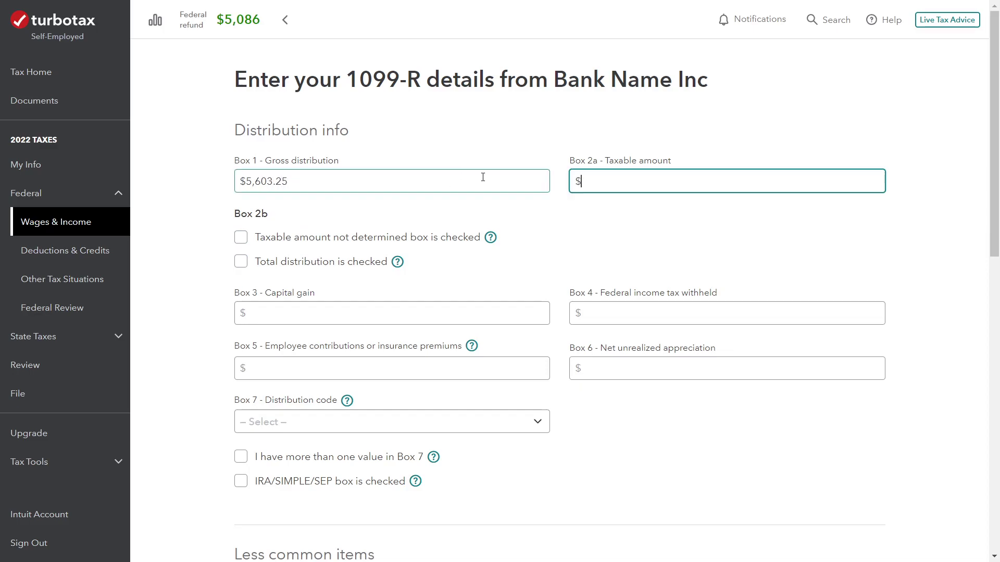
text(0)
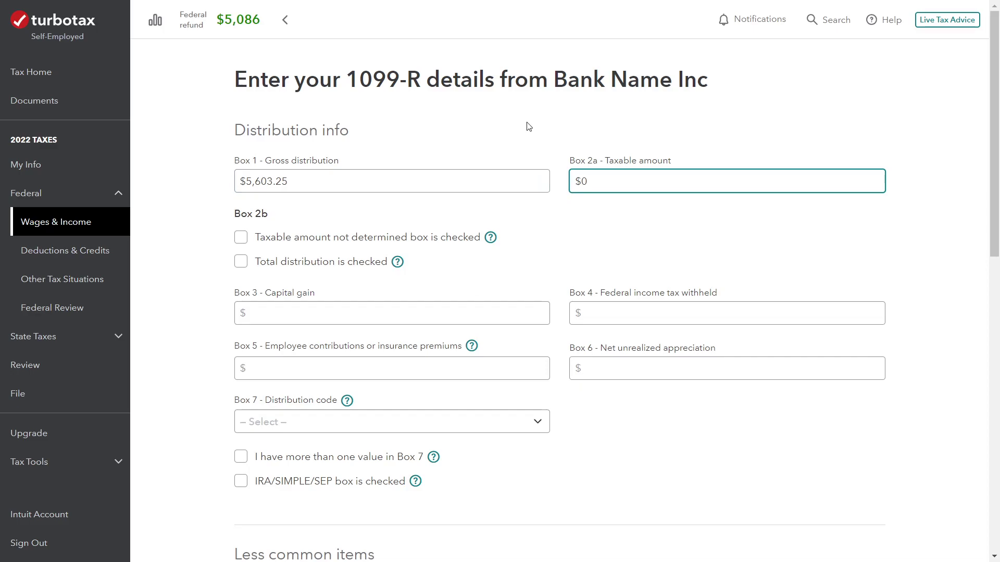
key(Tab)
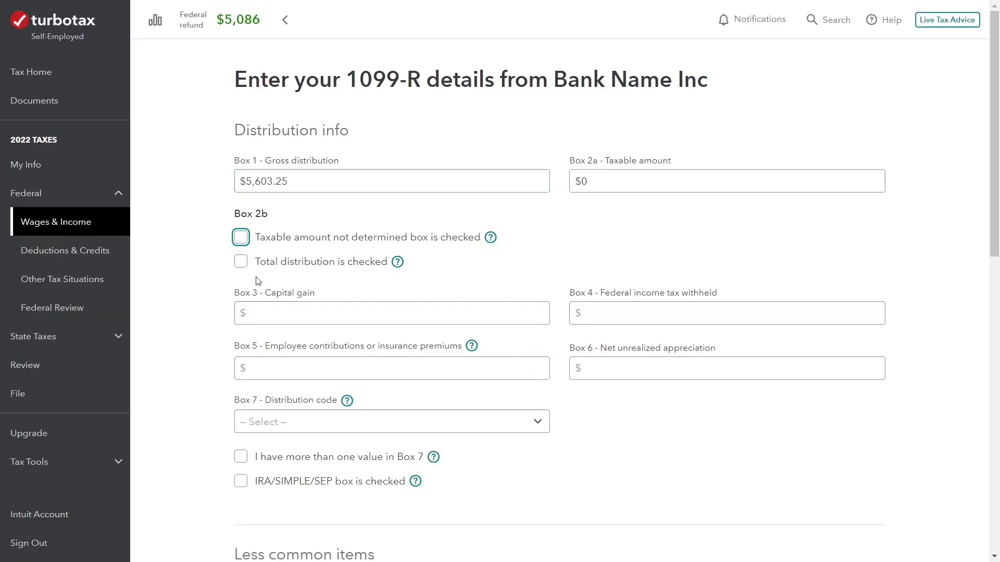
click(241, 262)
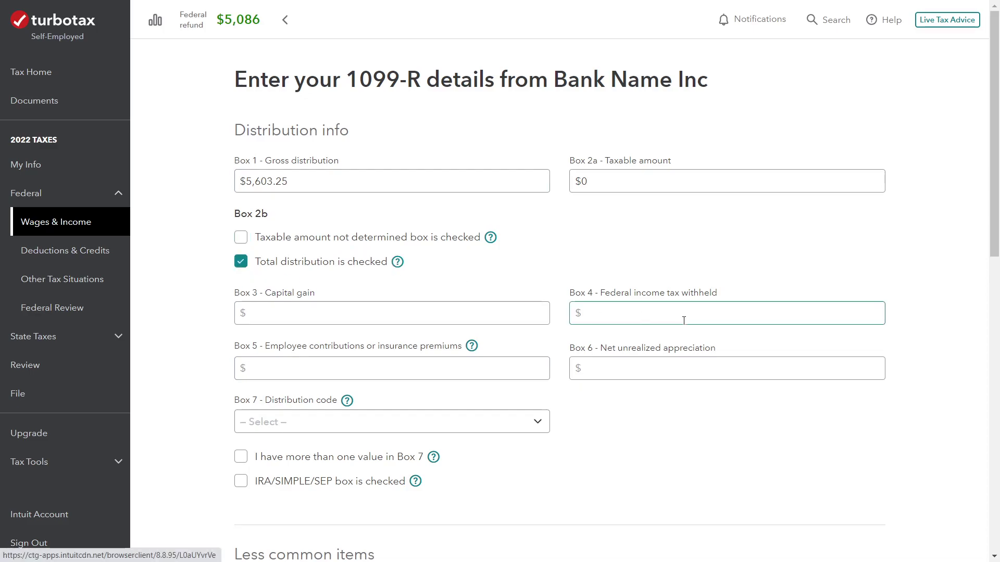
- Set the Box 7 distribution code to G and submit the 1099-R details with the less common and state items blank
click(537, 422)
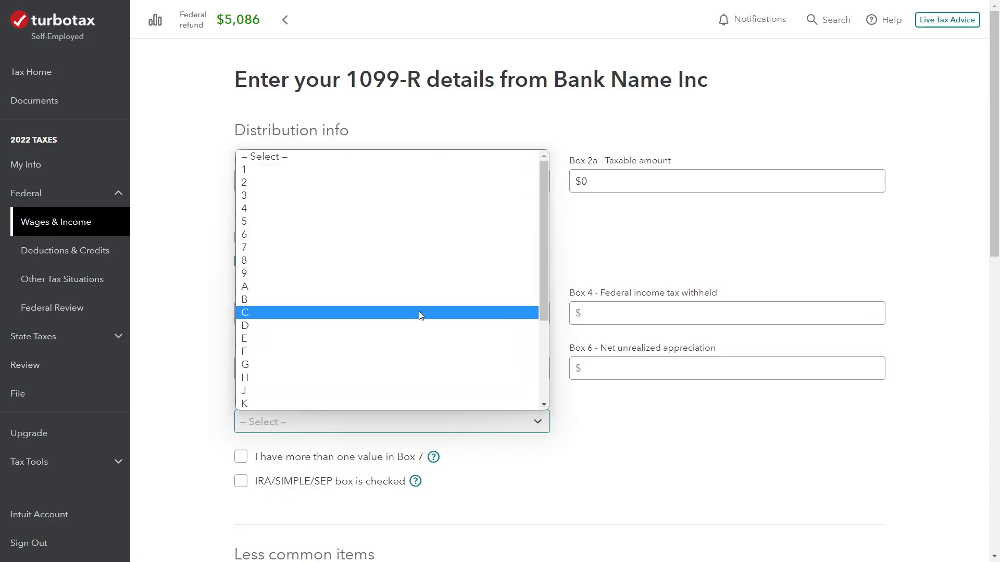
click(406, 366)
scroll(717, 469, down, 1)
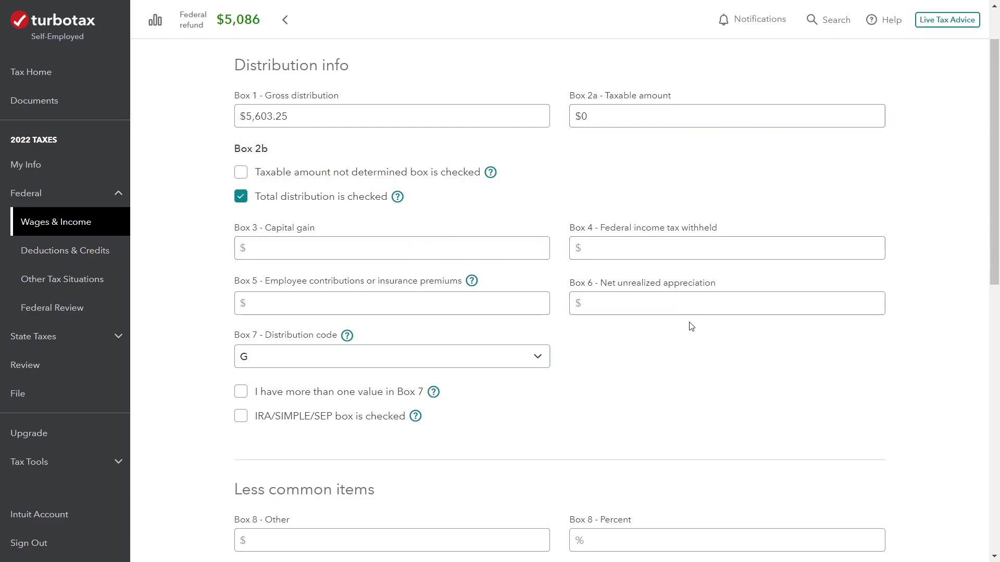
scroll(688, 325, down, 4)
scroll(469, 281, down, 1)
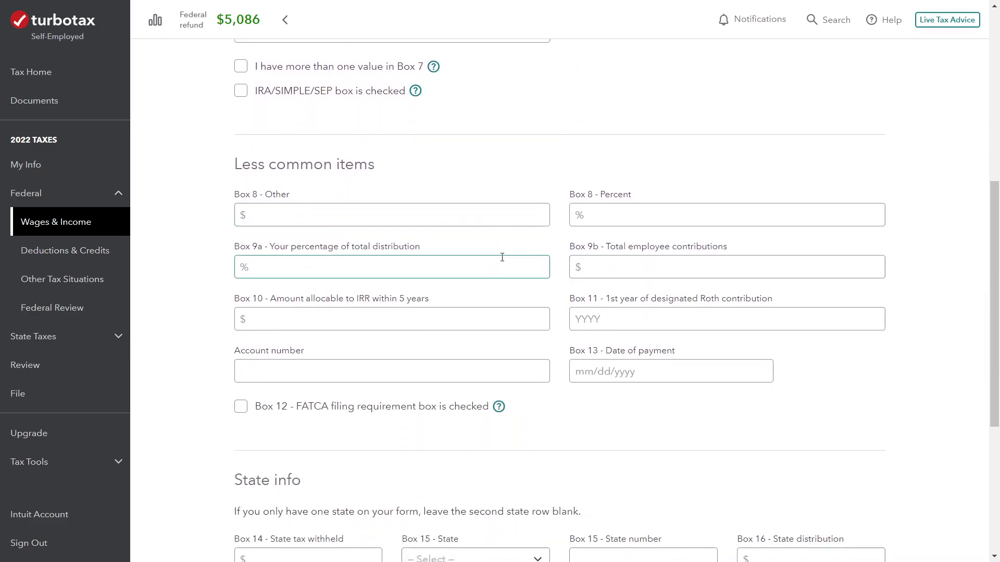
scroll(582, 302, down, 3)
scroll(585, 309, down, 1)
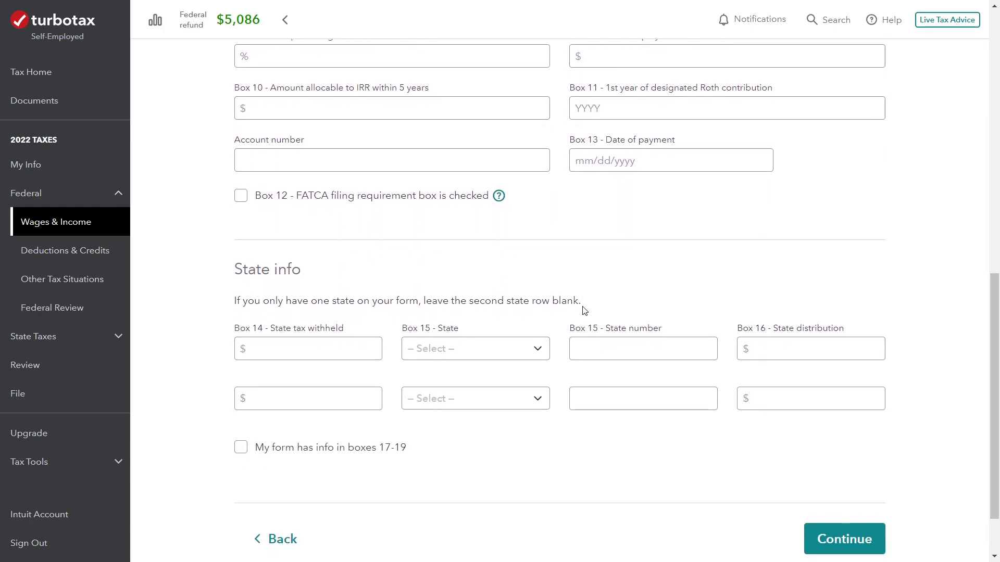
click(837, 502)
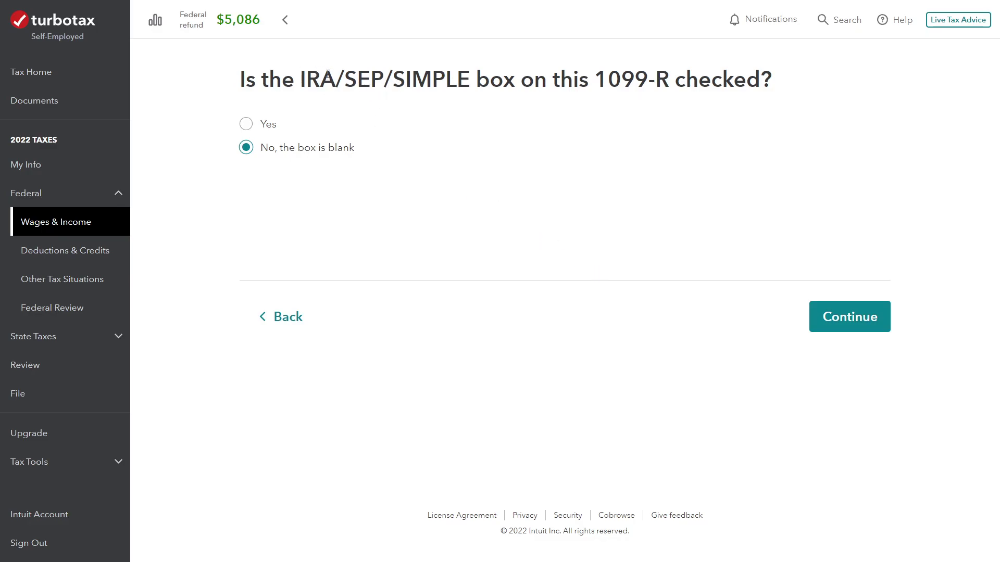
- Submit the IRA/SEP/SIMPLE box as blank and answer that the money was not moved to a Roth 401(k)
drag(400, 84, 471, 84)
click(470, 85)
click(843, 328)
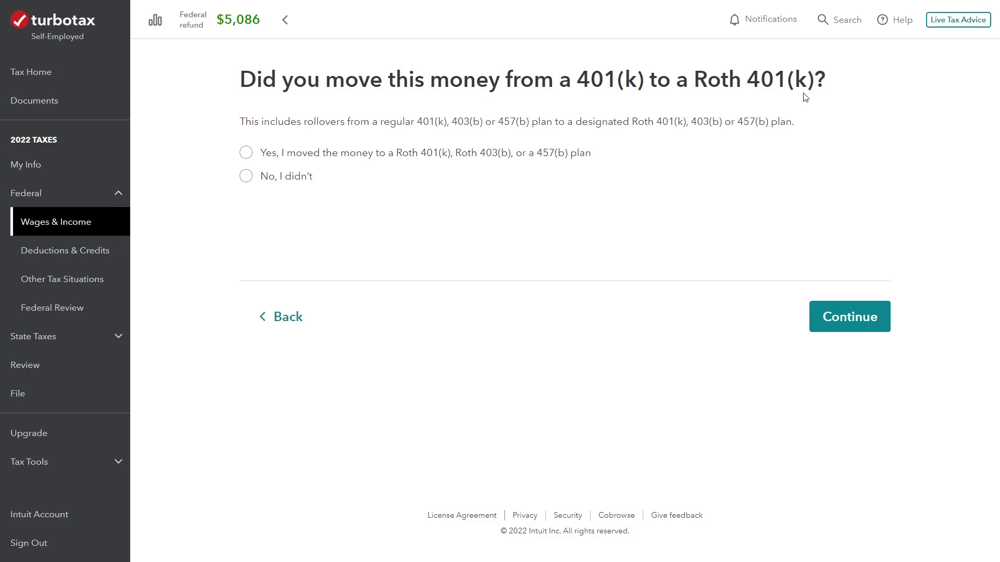
click(302, 177)
drag(561, 85, 618, 86)
click(623, 87)
click(819, 327)
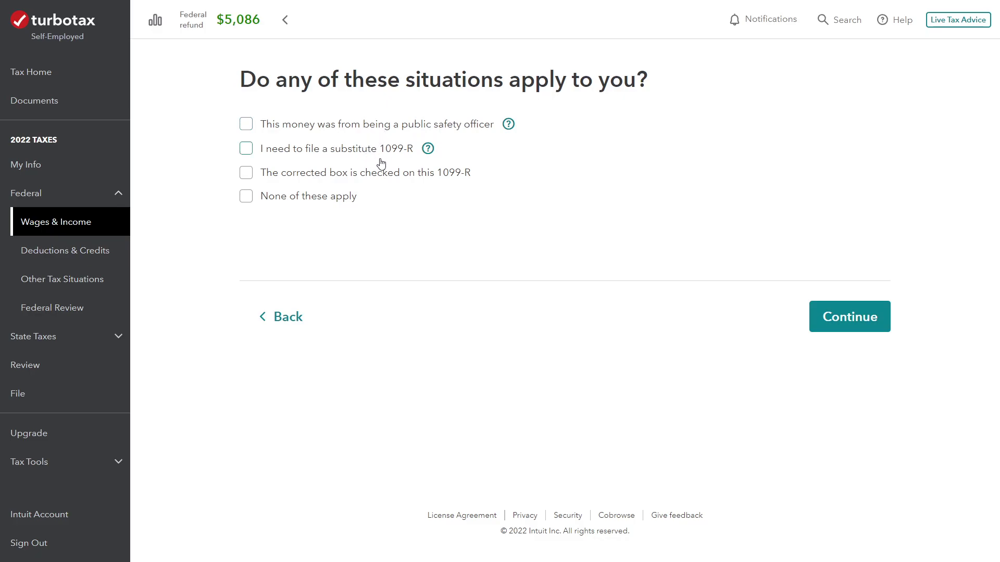
- Indicate that none of the special situations apply and that the money was not moved to a Roth IRA
click(318, 200)
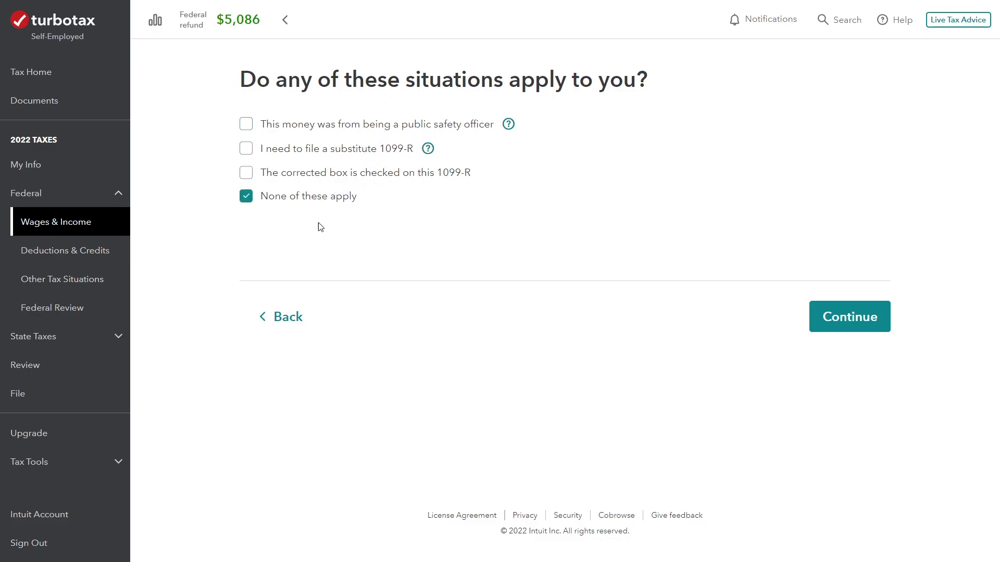
click(866, 329)
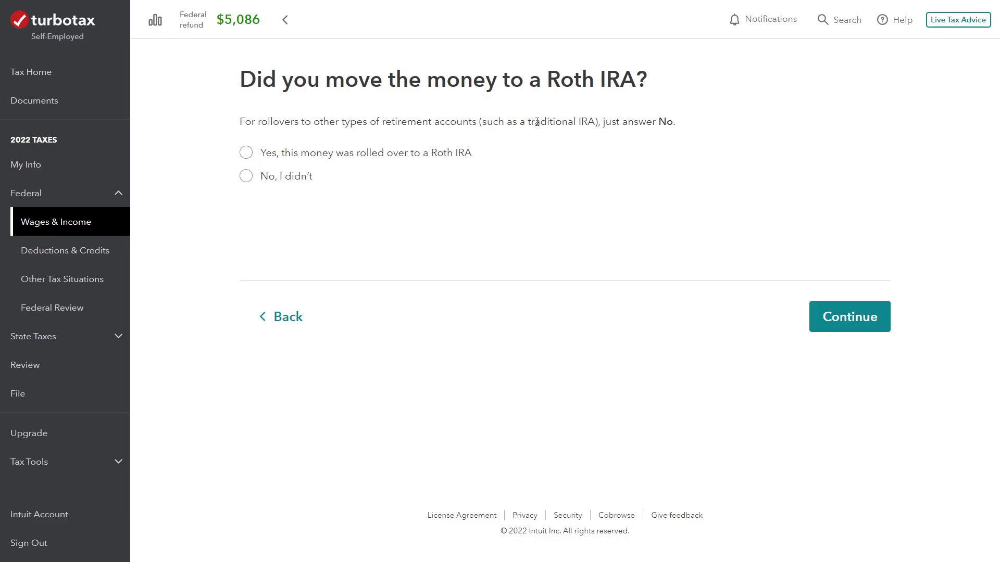
click(289, 178)
drag(486, 123, 634, 123)
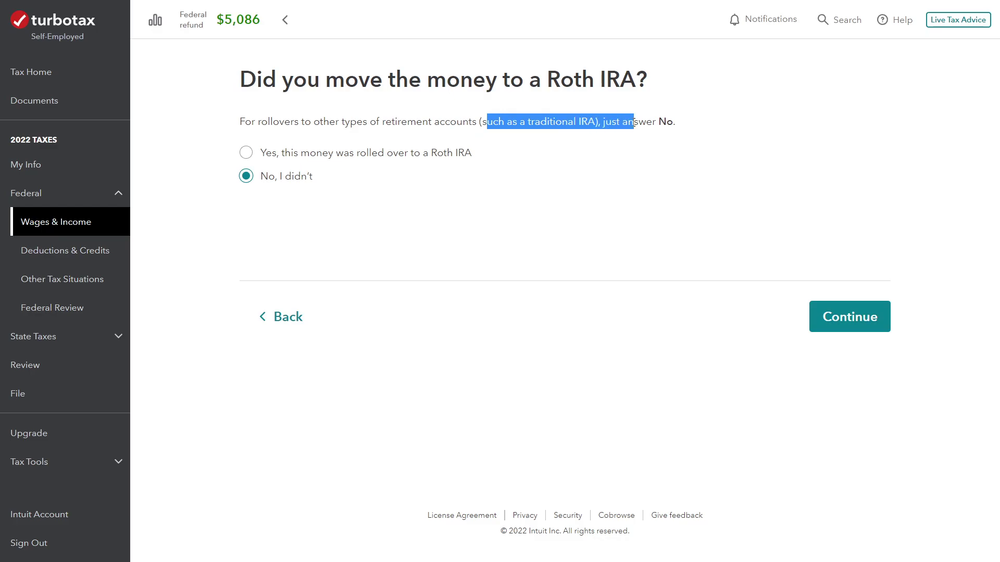
click(630, 132)
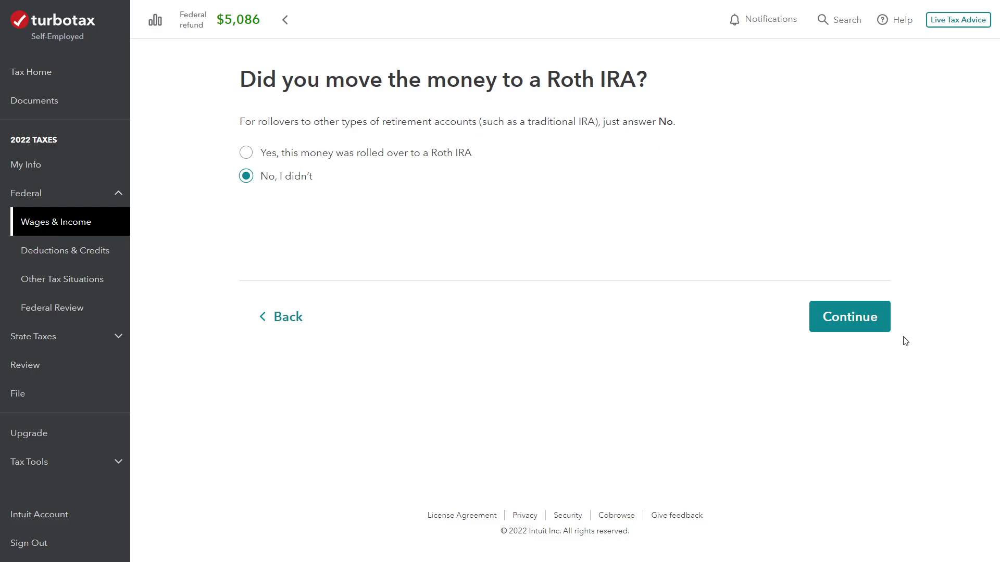
click(879, 334)
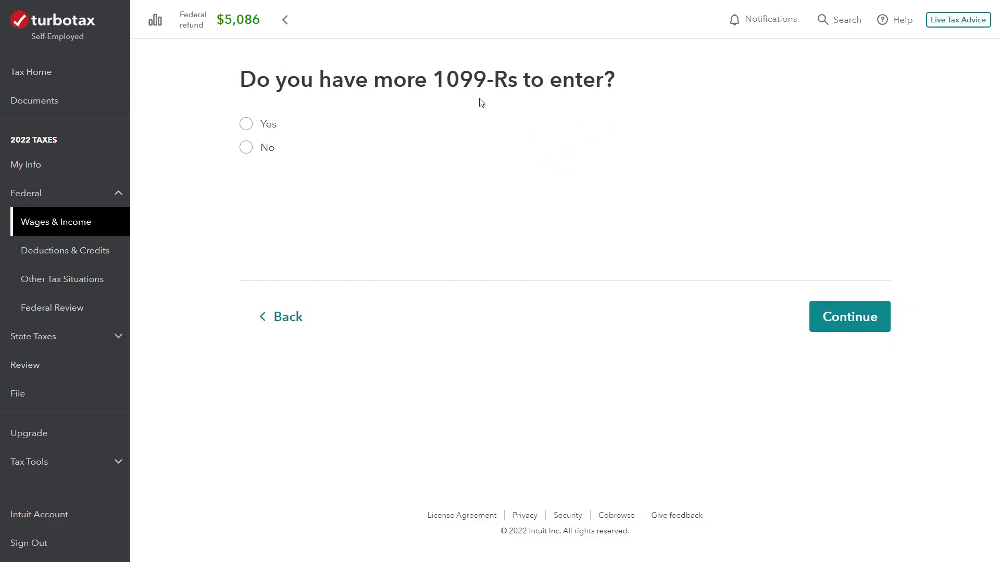
- Finish the 1099-R section by answering No to having more 1099-Rs and No to a disaster distribution before 2022
click(248, 151)
click(842, 334)
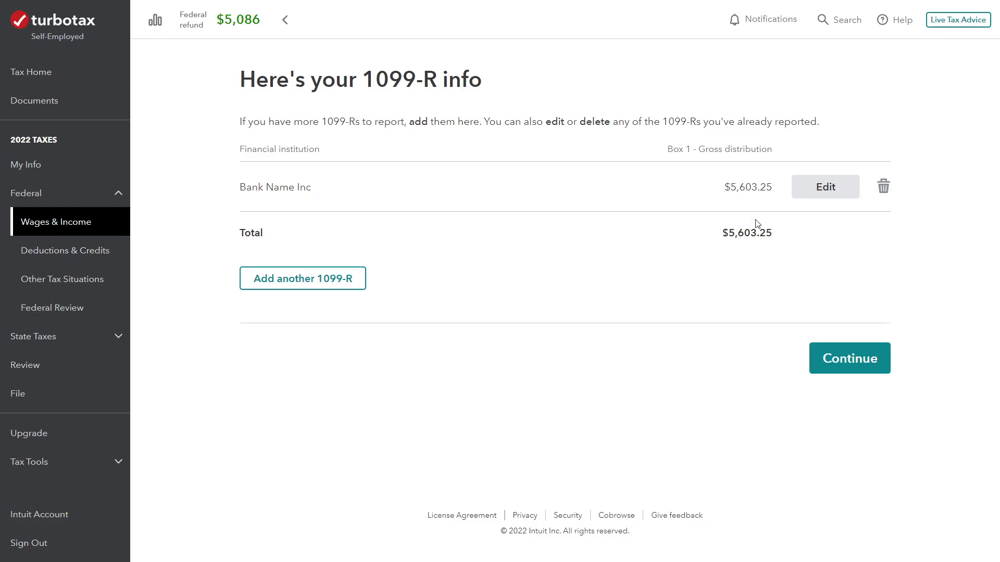
click(853, 359)
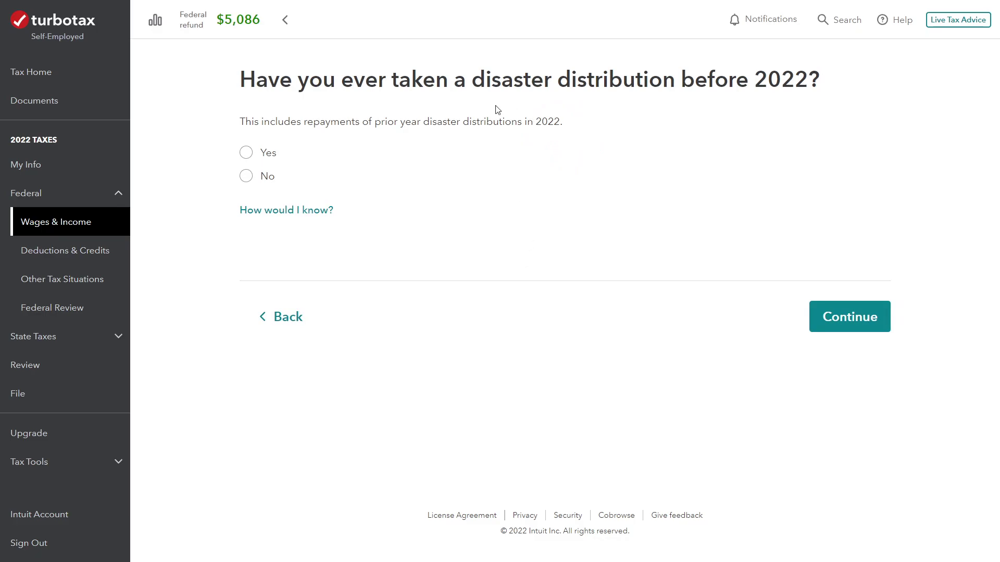
click(245, 176)
click(852, 320)
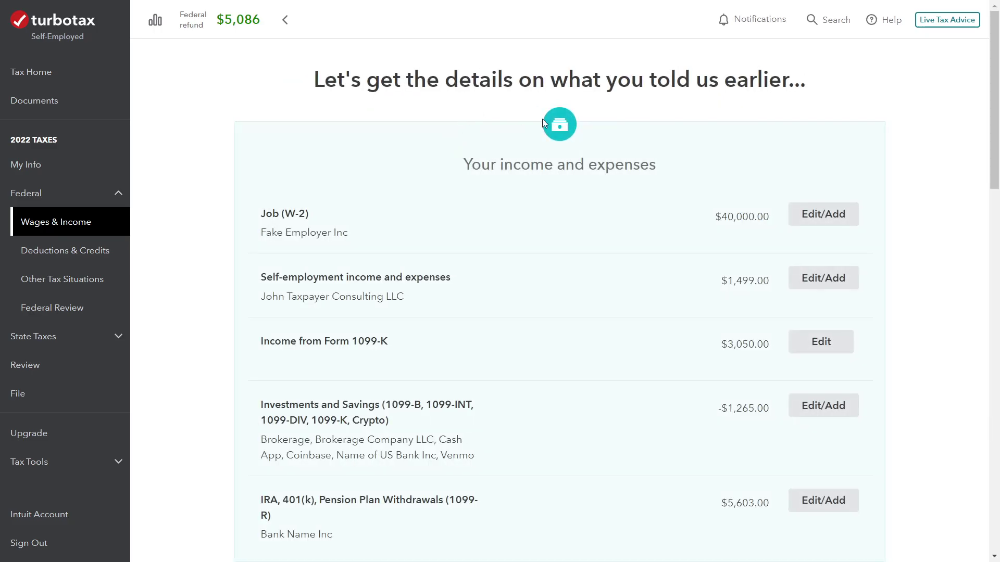
- Check the 1099-R entry in the income and expenses summary and mark the income section as done
scroll(412, 335, down, 1)
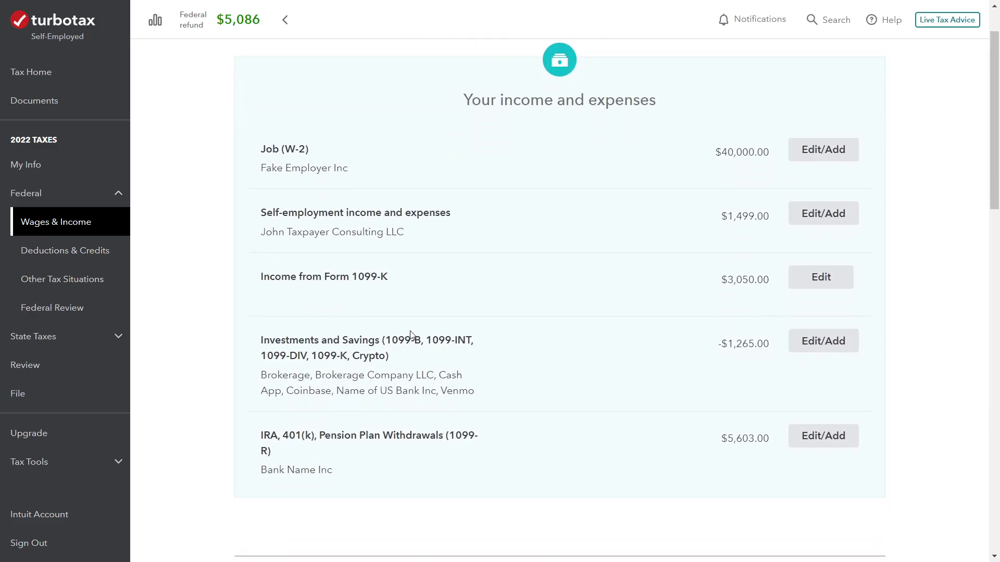
scroll(411, 335, down, 1)
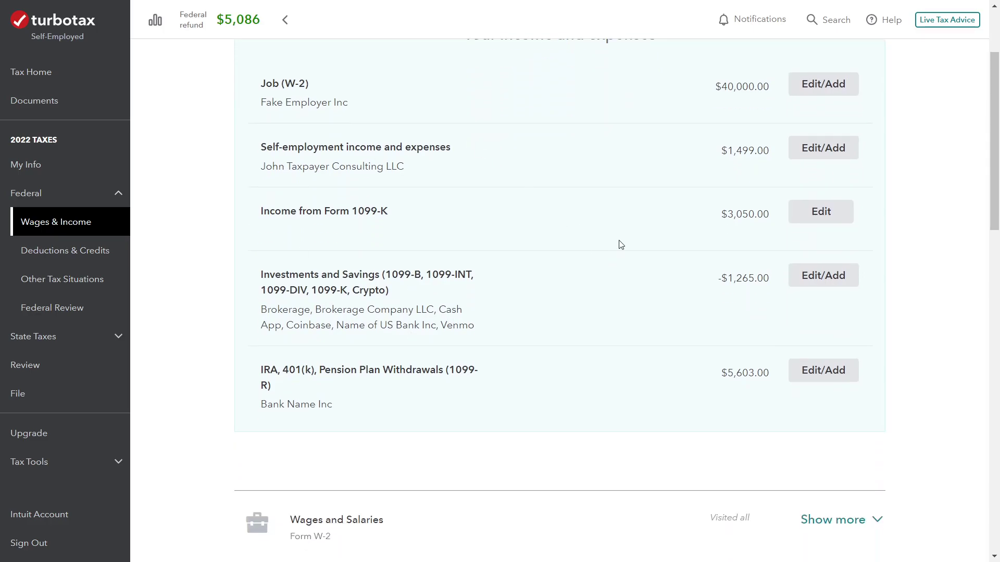
scroll(646, 290, down, 3)
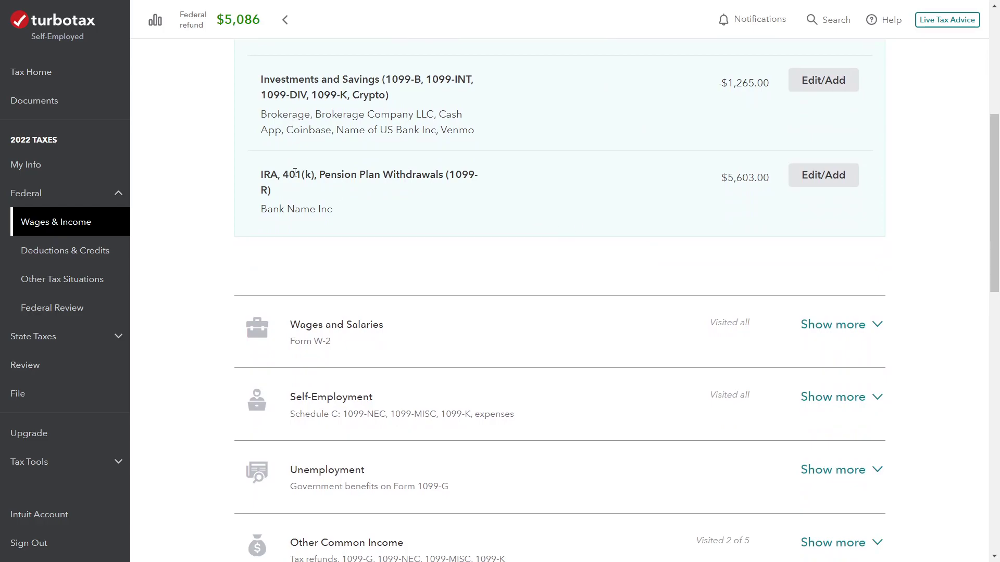
drag(268, 176, 417, 207)
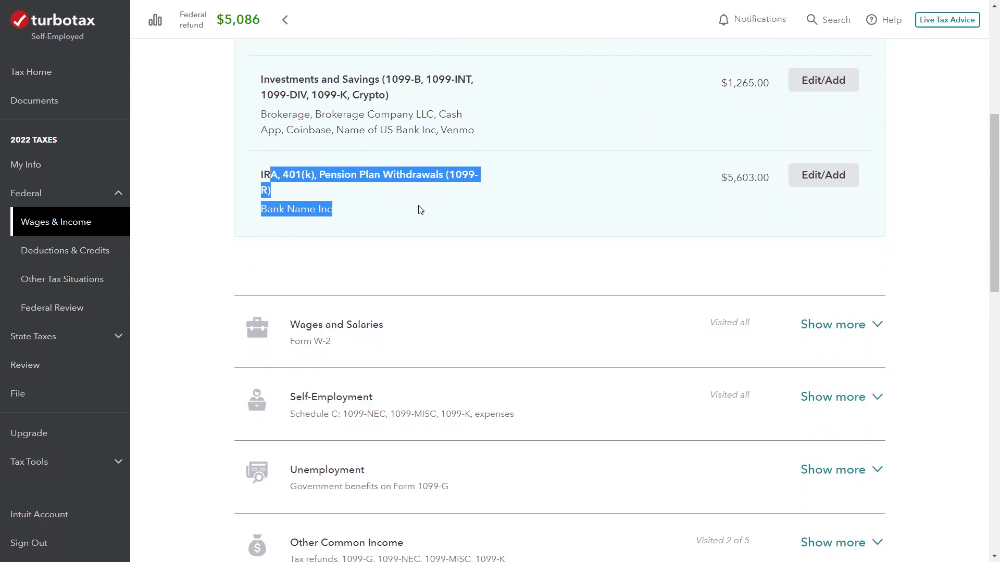
click(417, 208)
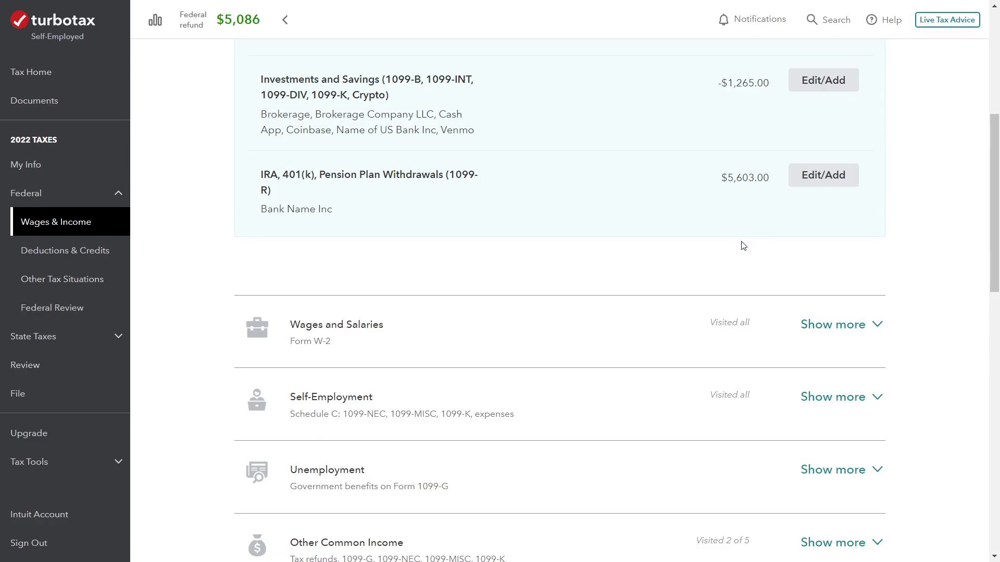
scroll(743, 246, down, 10)
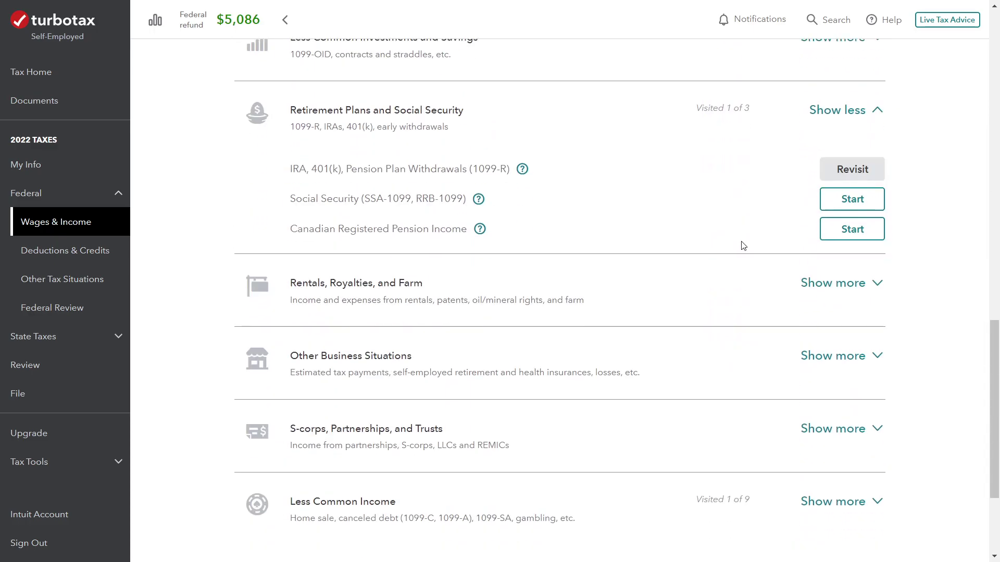
scroll(743, 246, down, 3)
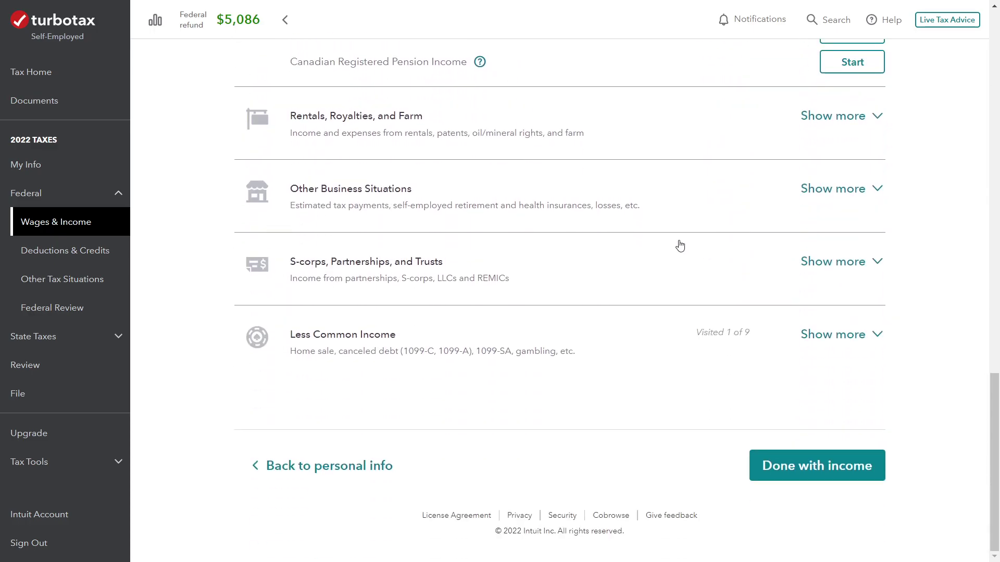
click(788, 459)
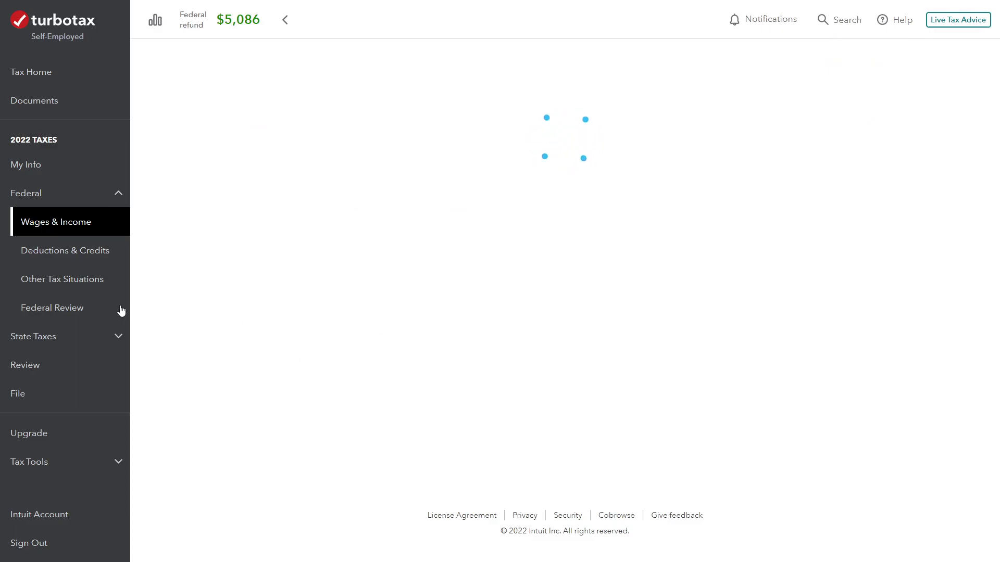
- From the Print Center, open a PDF of the 2022 Federal return containing just the tax return, and maximize its window
click(96, 466)
scroll(97, 410, down, 2)
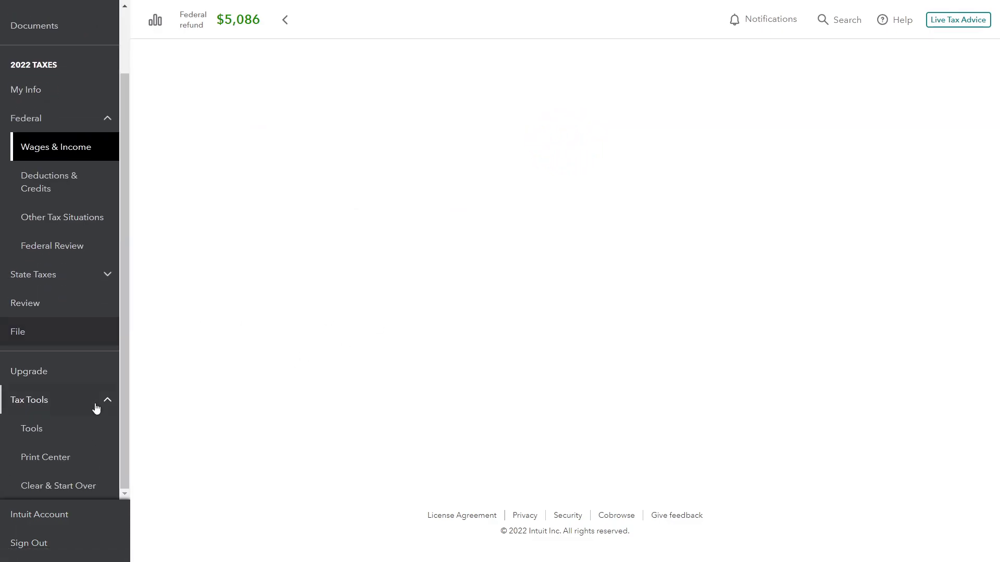
click(62, 458)
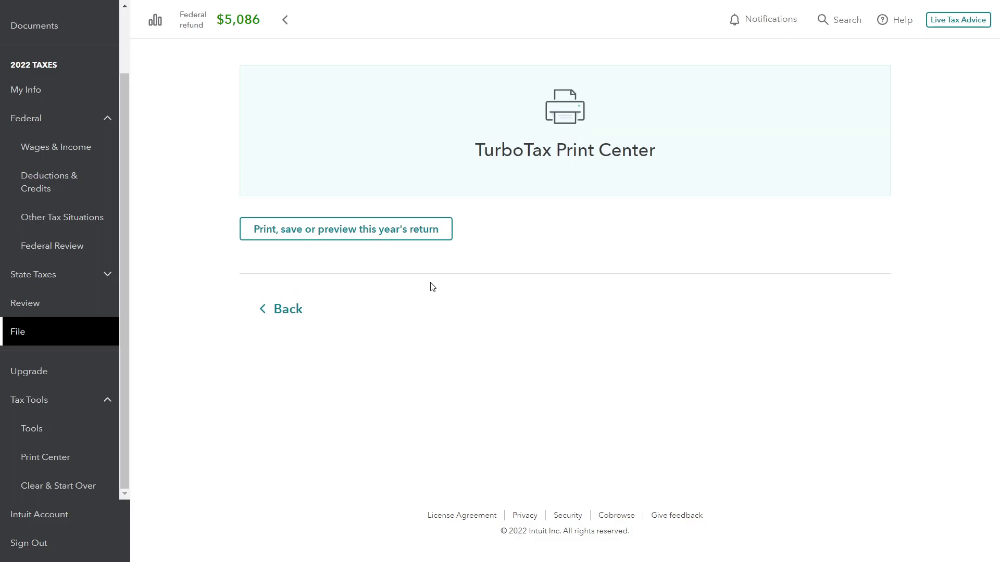
click(374, 230)
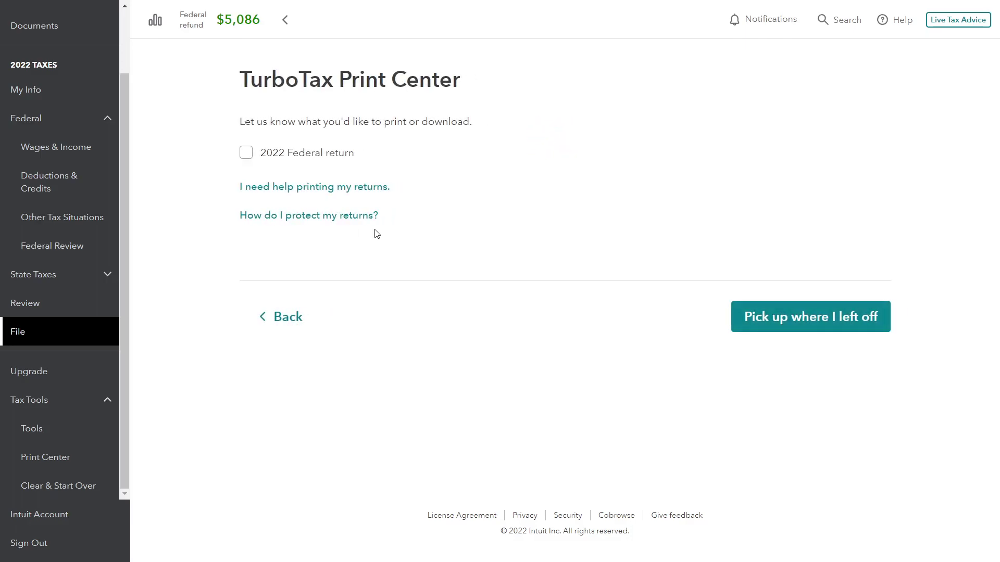
click(271, 154)
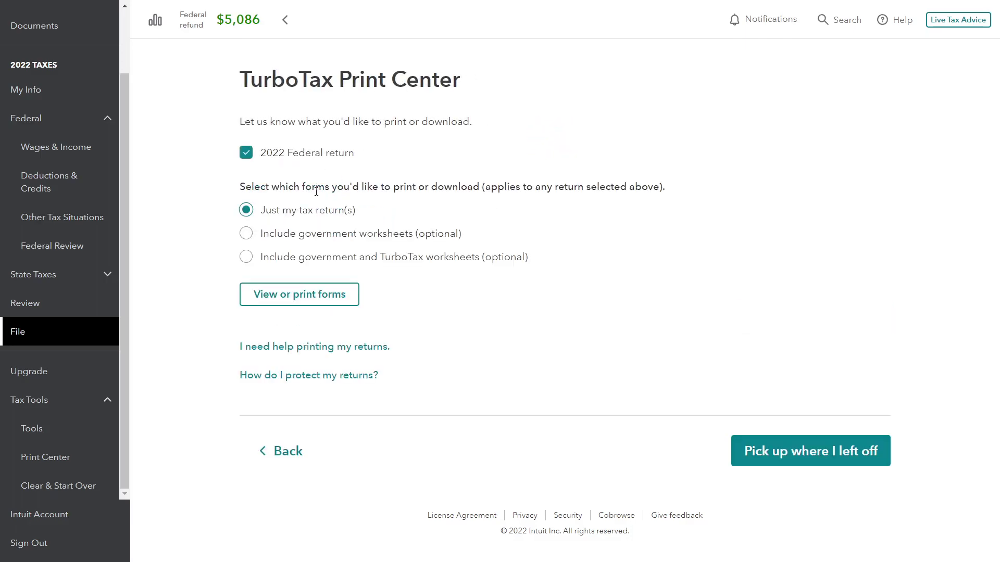
click(308, 299)
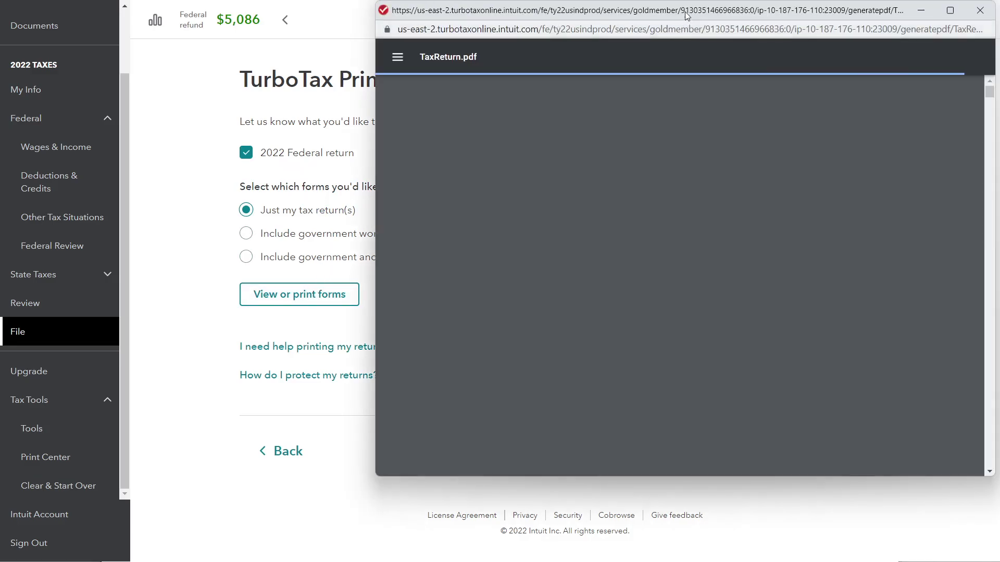
double_click(685, 12)
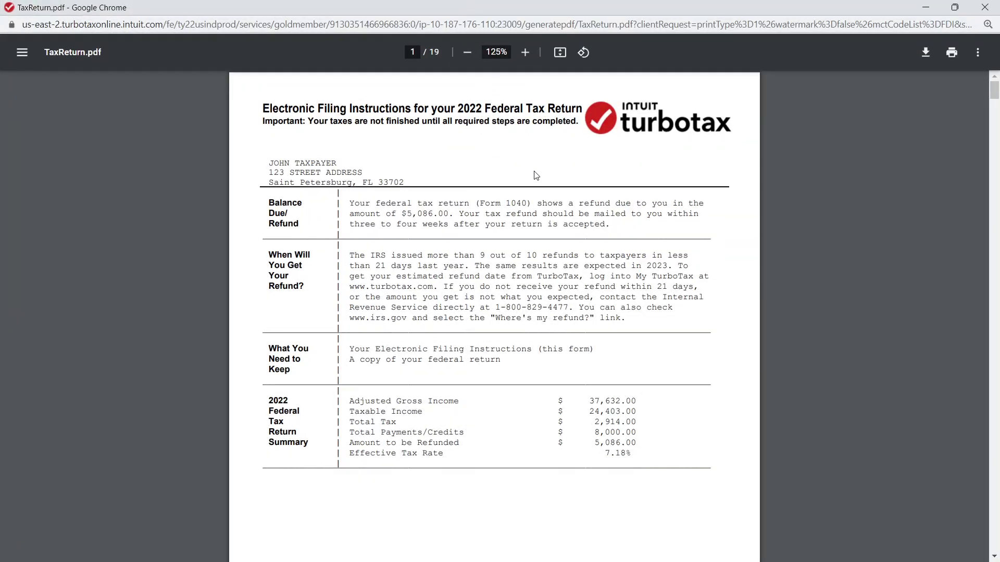
- Examine how Form 1040 reports the rollover on the pensions and annuities lines 5a and 5b
ctrl+scroll(536, 175, up, 1)
scroll(631, 205, down, 18)
scroll(802, 188, down, 10)
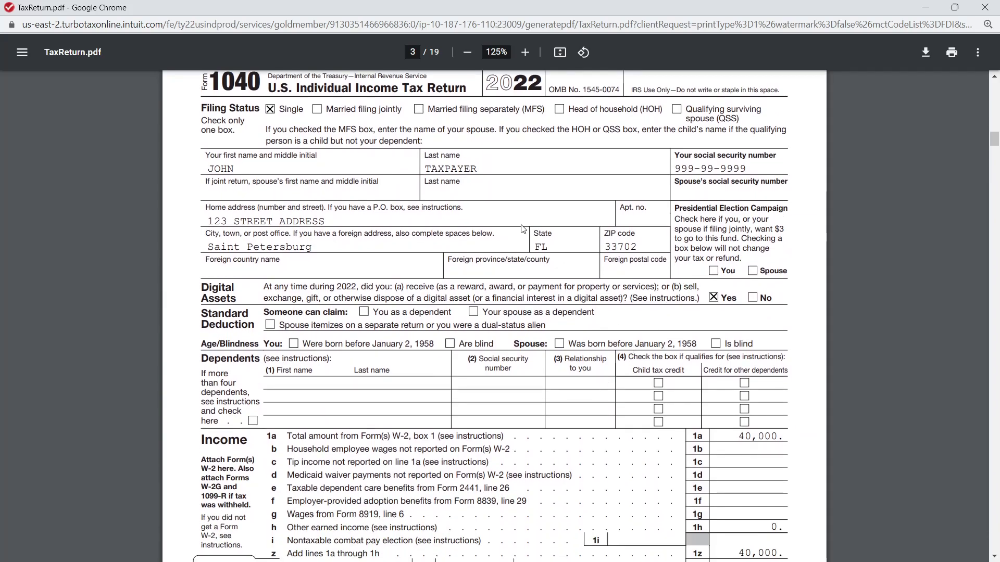
scroll(615, 366, down, 1)
scroll(614, 366, down, 3)
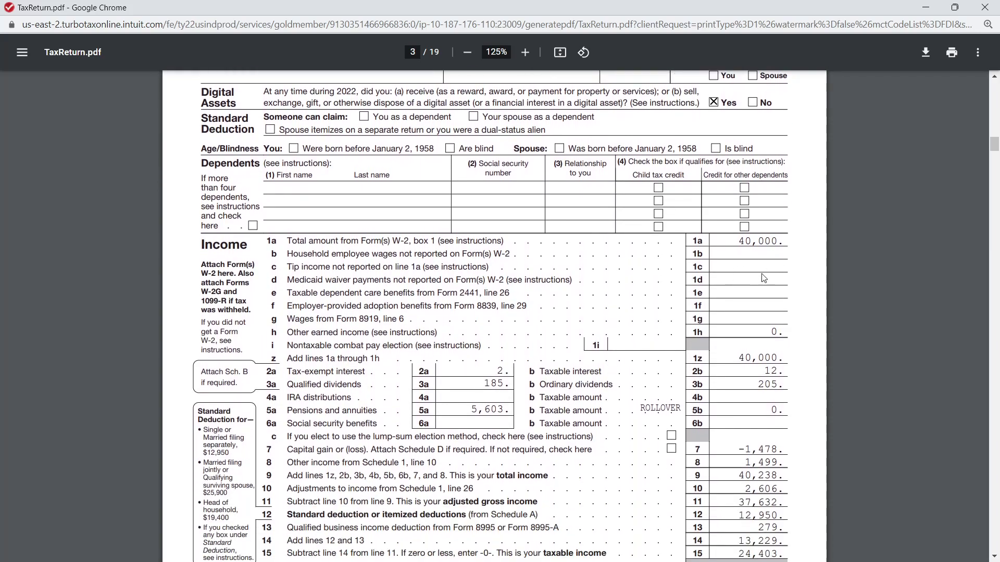
scroll(499, 339, down, 1)
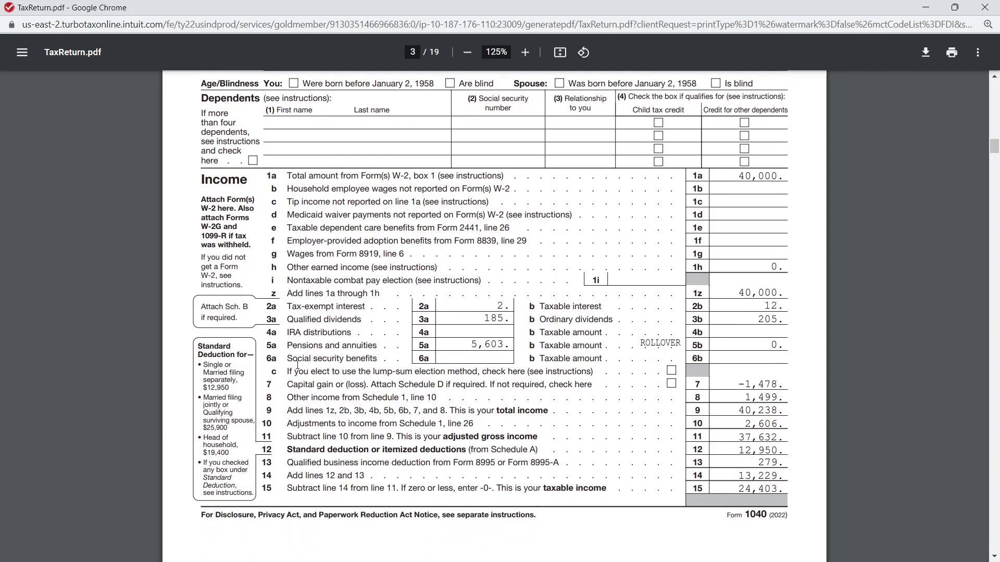
drag(266, 348, 471, 346)
click(474, 346)
click(471, 347)
drag(530, 345, 602, 344)
click(598, 343)
drag(681, 343, 660, 345)
scroll(711, 345, down, 1)
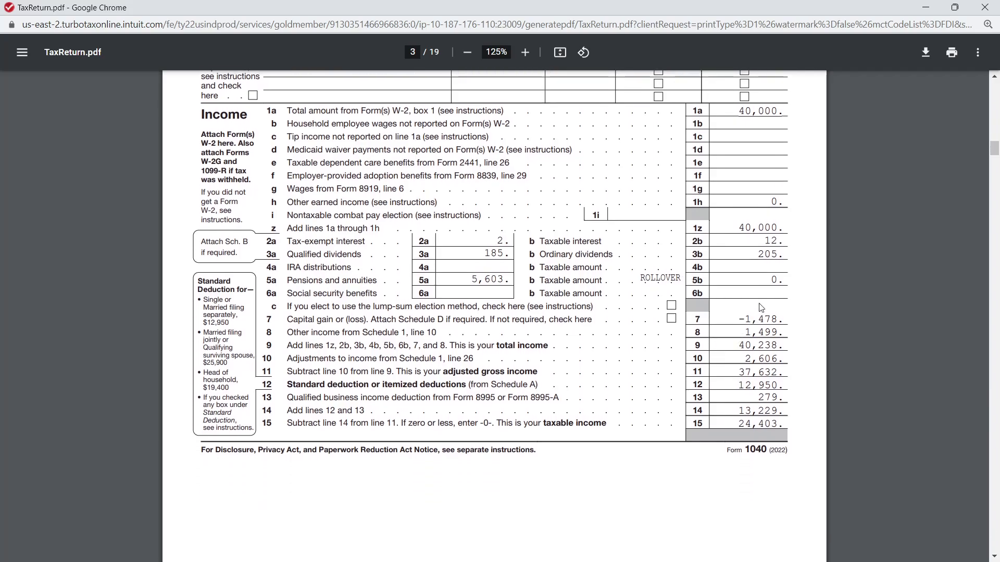
- Look through Schedule 1 and Schedule 2 for additional income, adjustments and additional taxes
scroll(800, 277, down, 20)
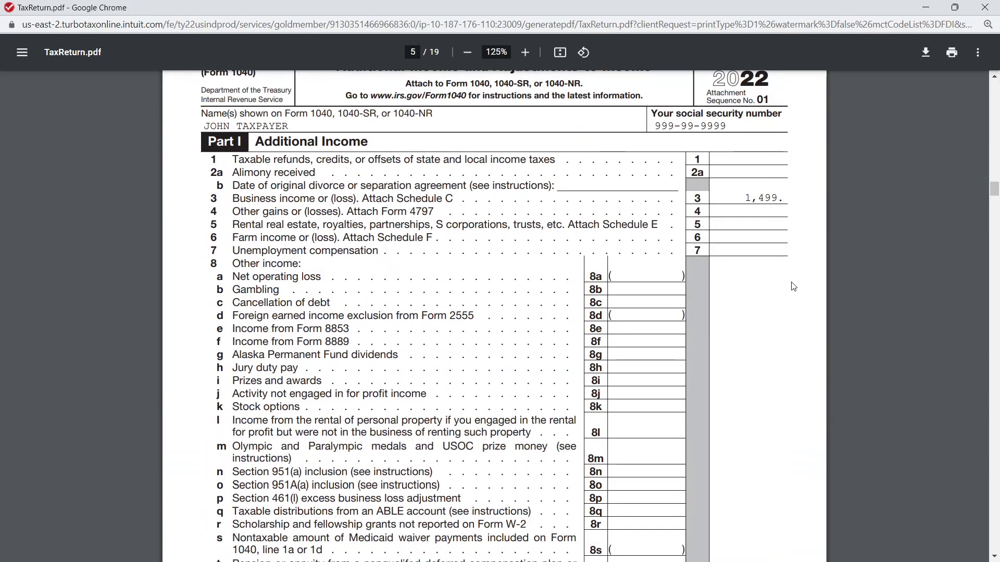
scroll(791, 286, up, 1)
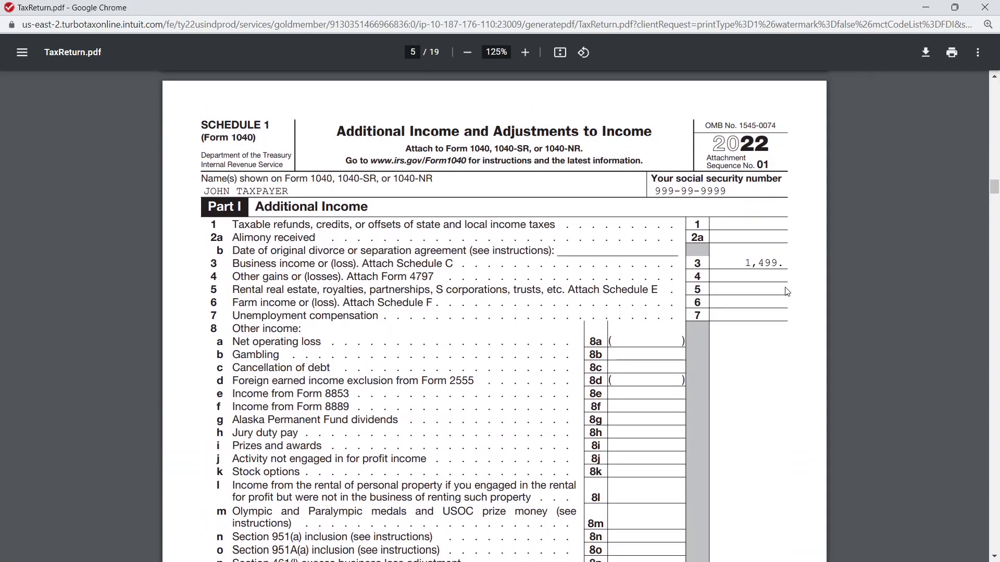
scroll(787, 292, down, 15)
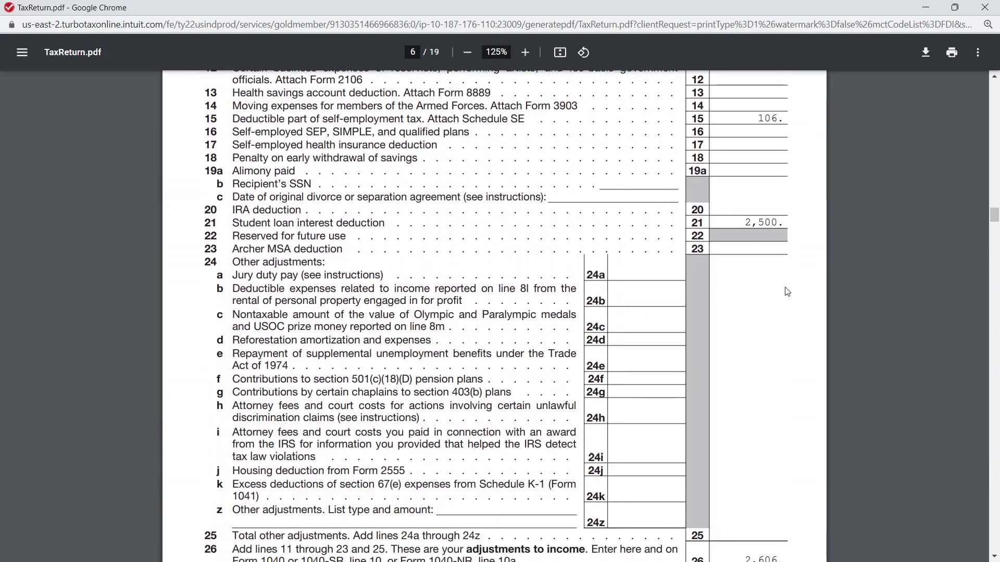
scroll(786, 292, down, 14)
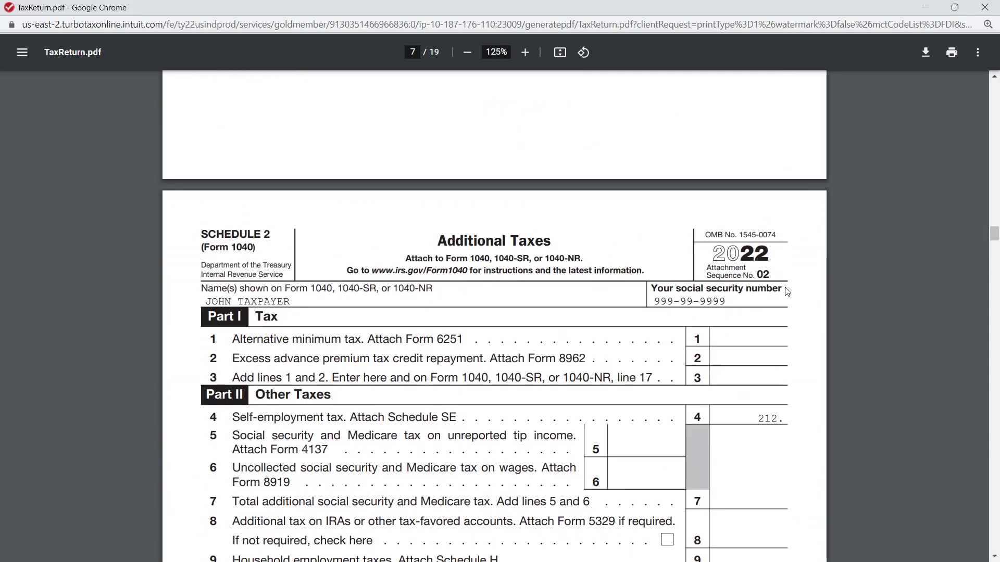
scroll(787, 292, up, 1)
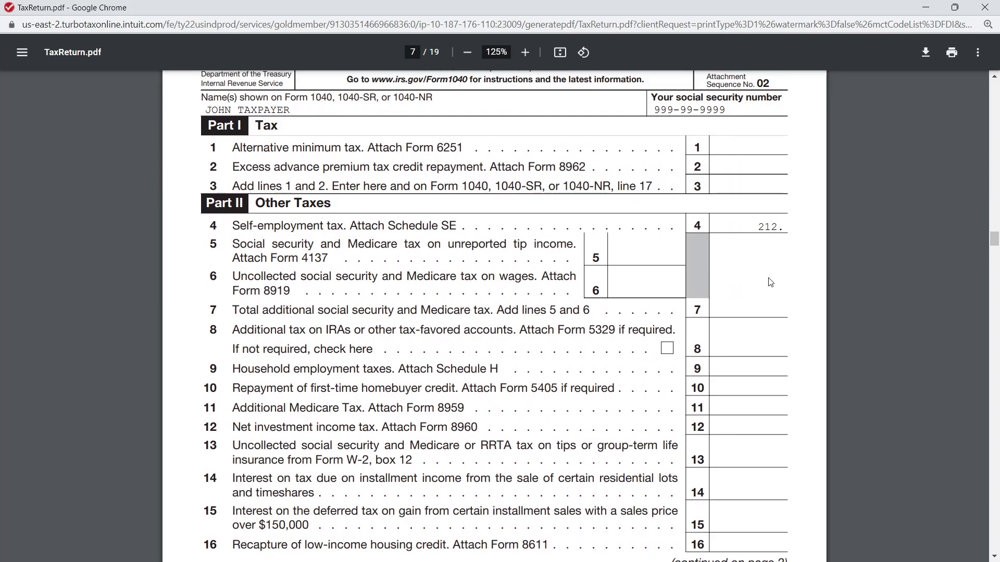
scroll(770, 282, up, 1)
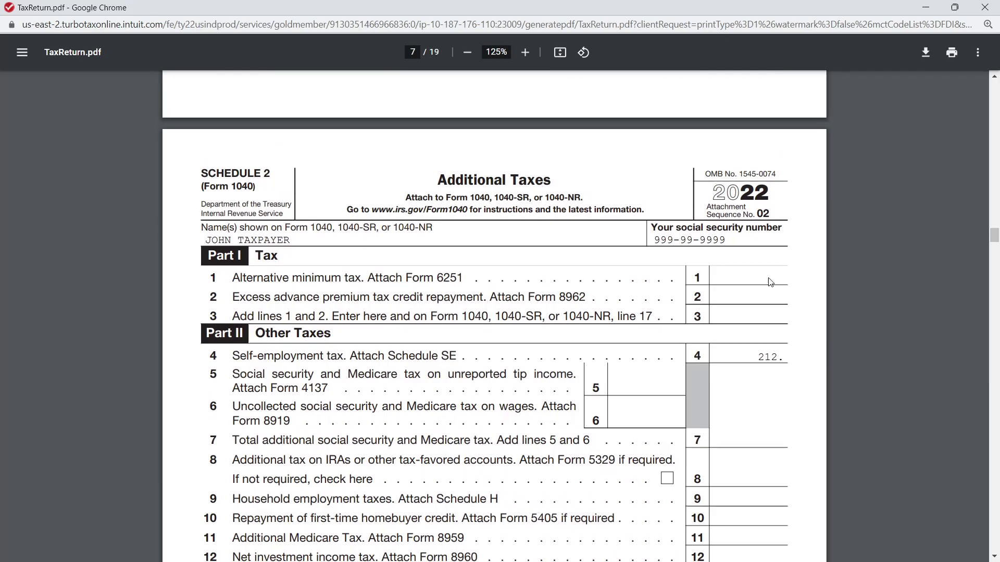
scroll(770, 281, down, 1)
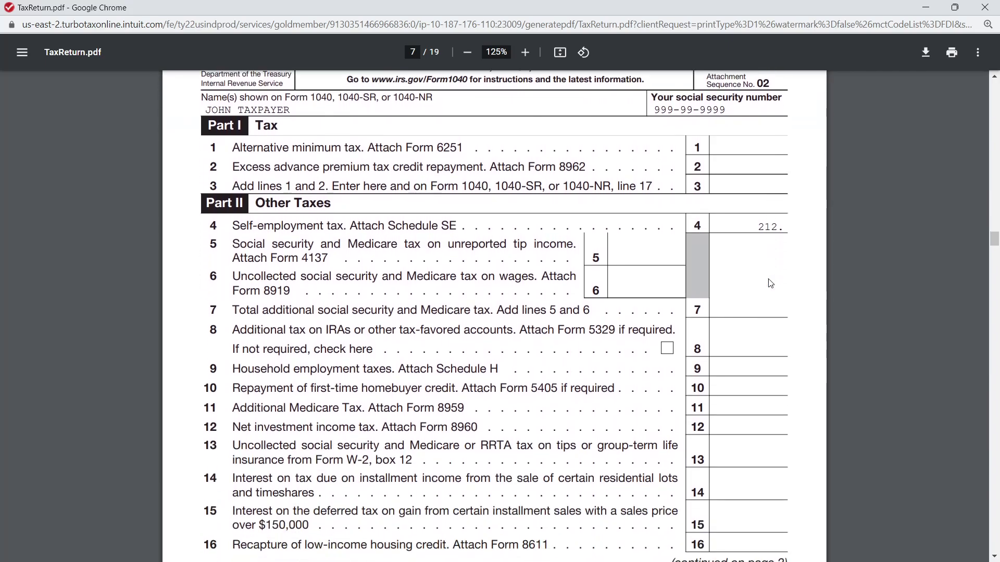
- Look through page 2 of Schedule 2 and the remaining forms of the return, from Schedule C through Form 4562
scroll(770, 283, down, 8)
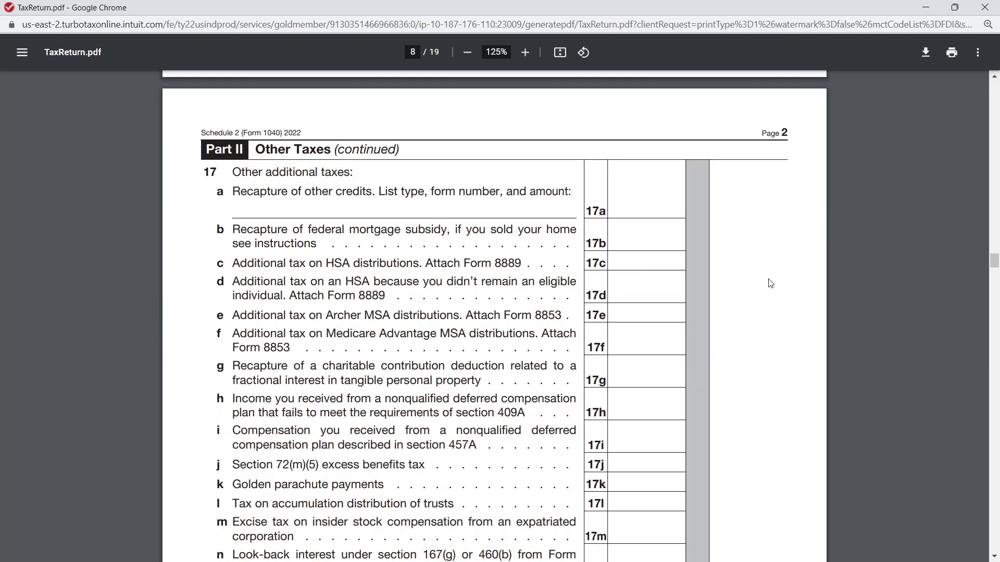
scroll(770, 283, down, 4)
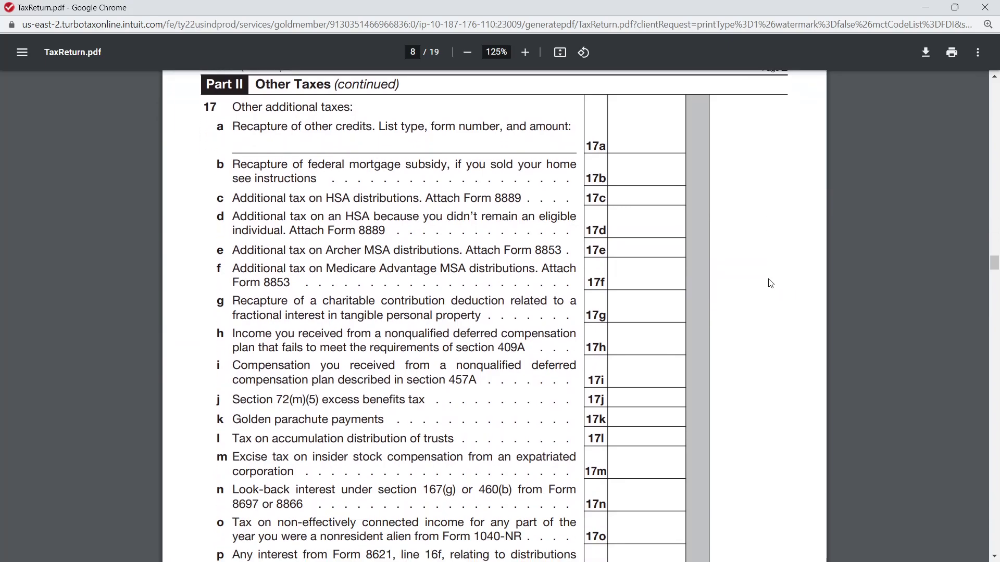
scroll(770, 283, down, 7)
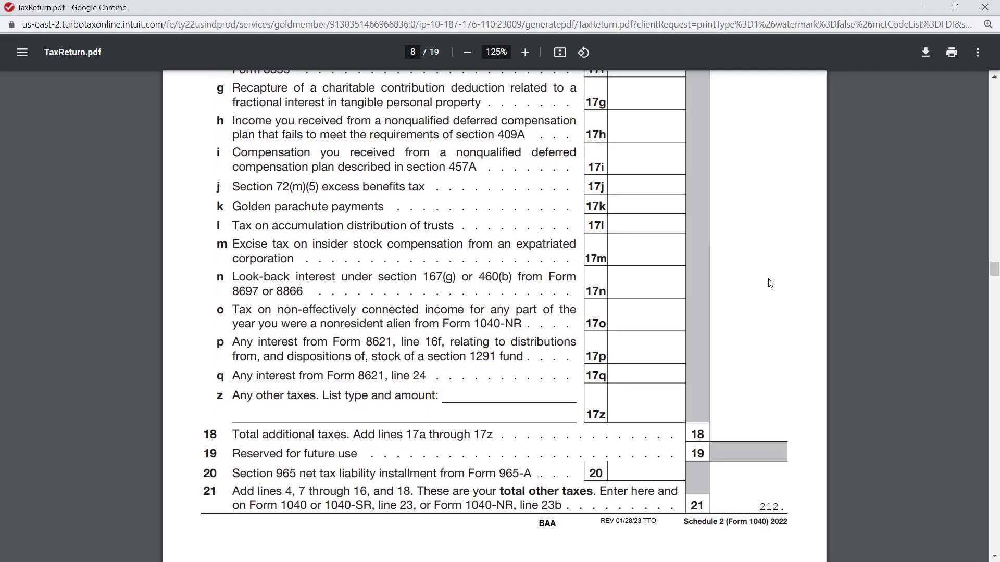
scroll(769, 283, down, 18)
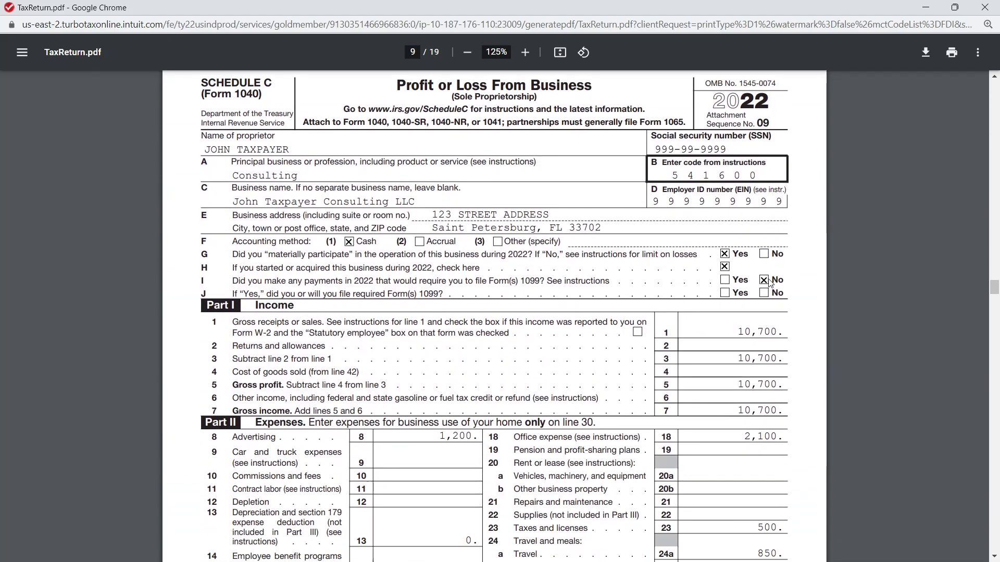
scroll(769, 280, down, 20)
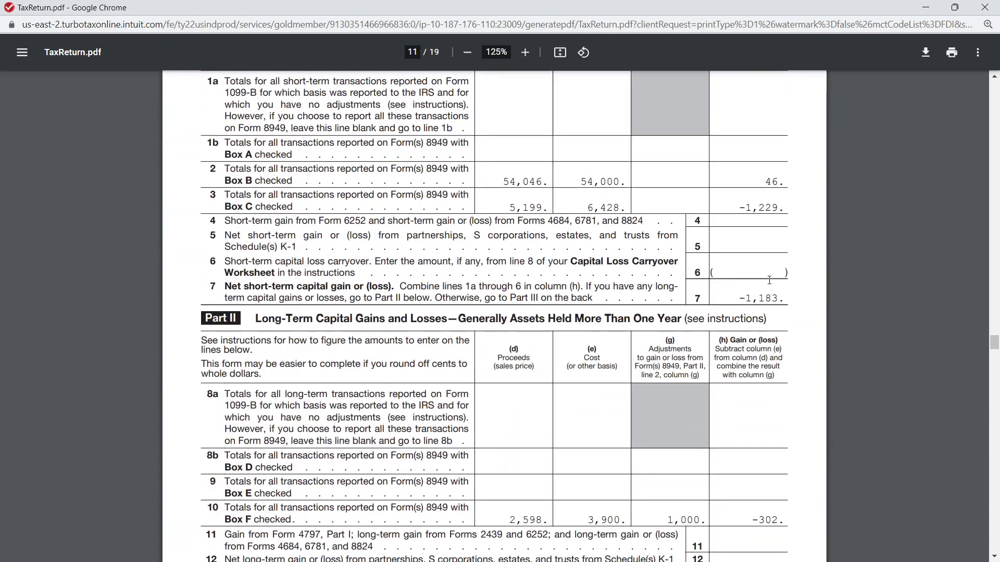
scroll(769, 280, down, 20)
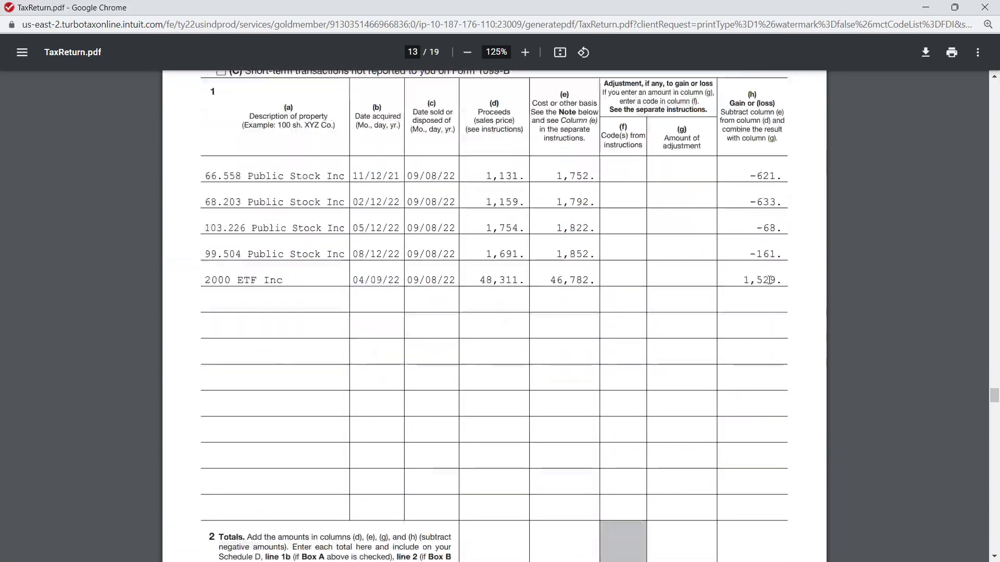
scroll(762, 294, down, 20)
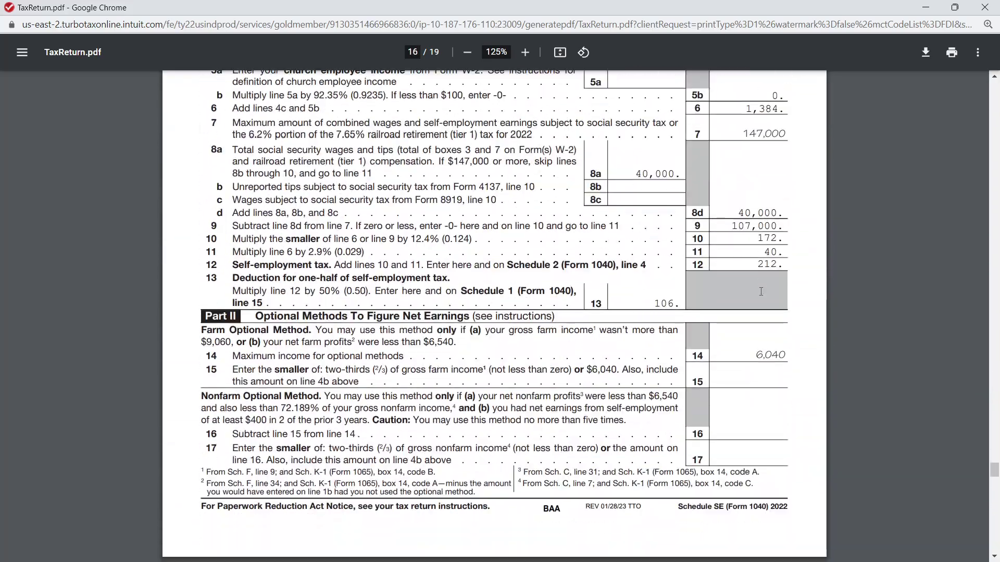
scroll(761, 299, down, 20)
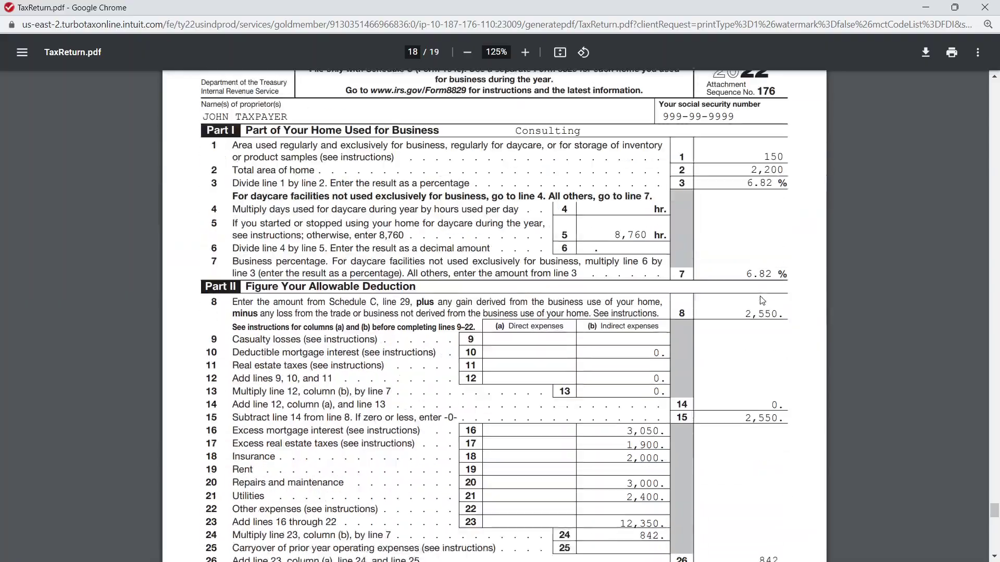
scroll(761, 307, down, 4)
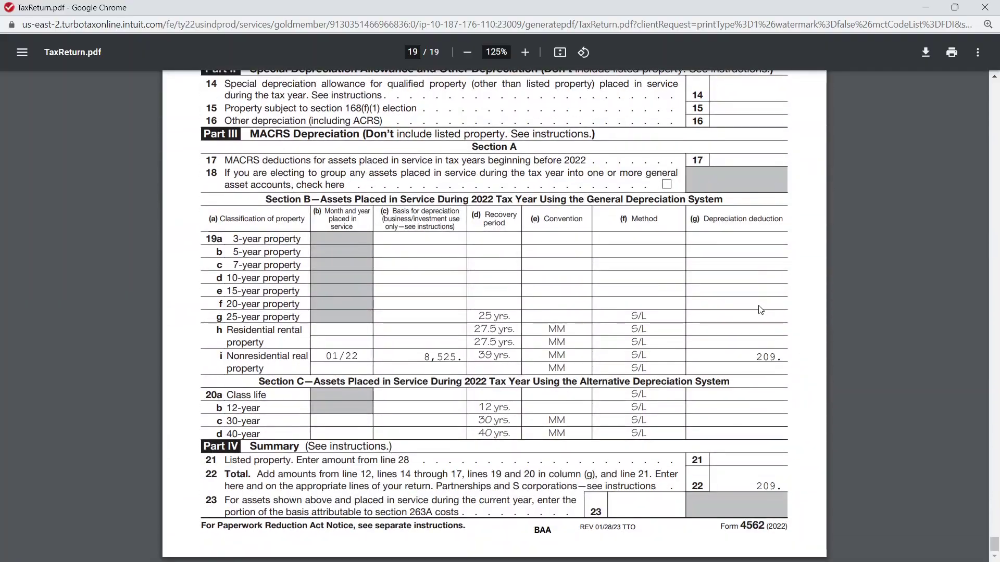
- Go back to the first page of Schedule 2 and recheck the Other Taxes section around line 8
scroll(761, 311, up, 20)
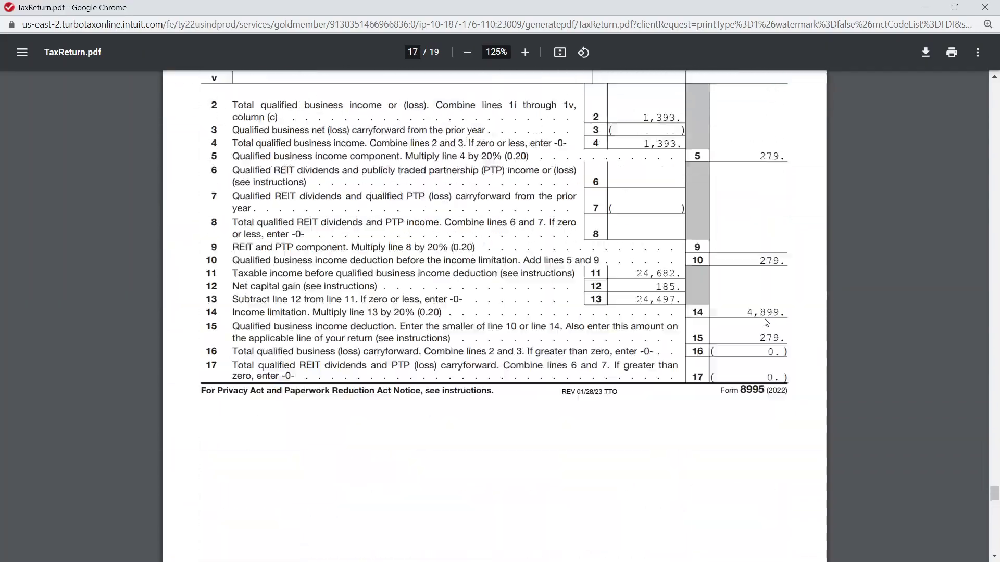
scroll(764, 321, up, 20)
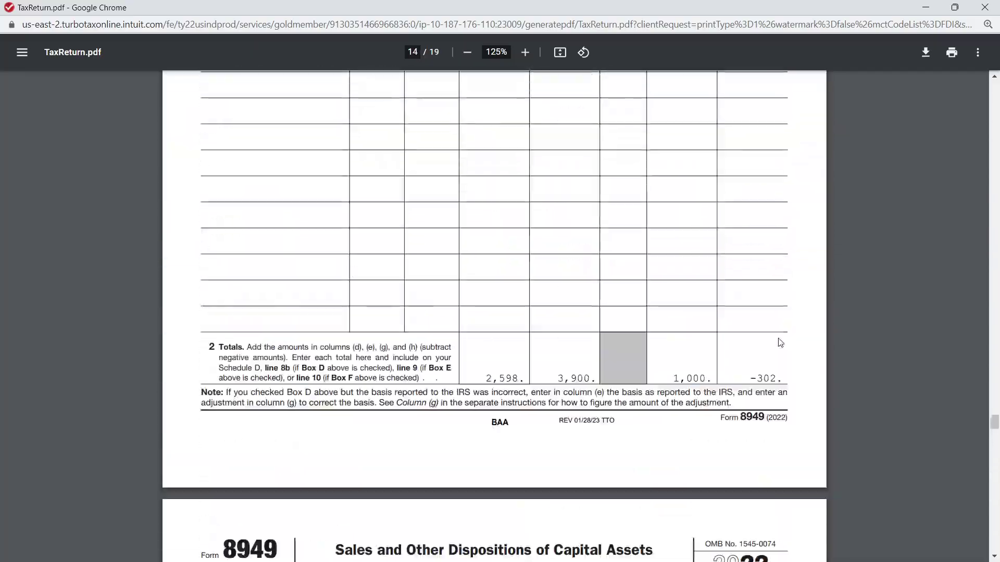
scroll(782, 330, up, 20)
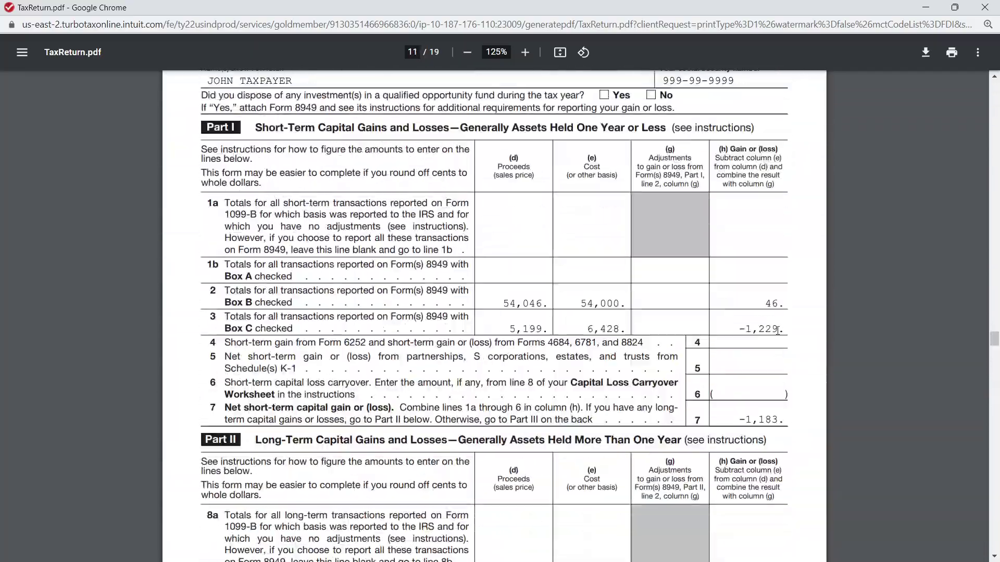
scroll(775, 339, up, 20)
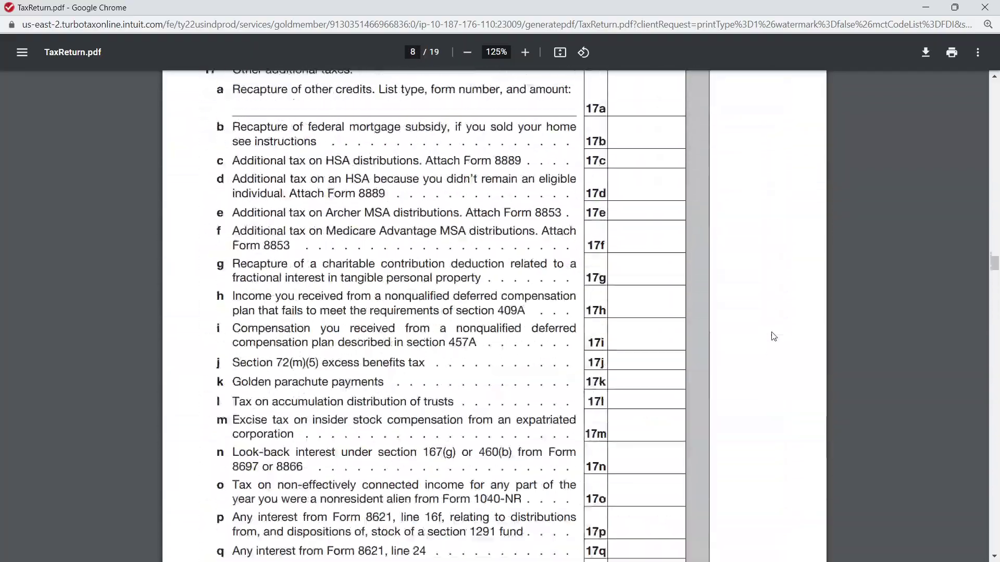
scroll(774, 336, up, 6)
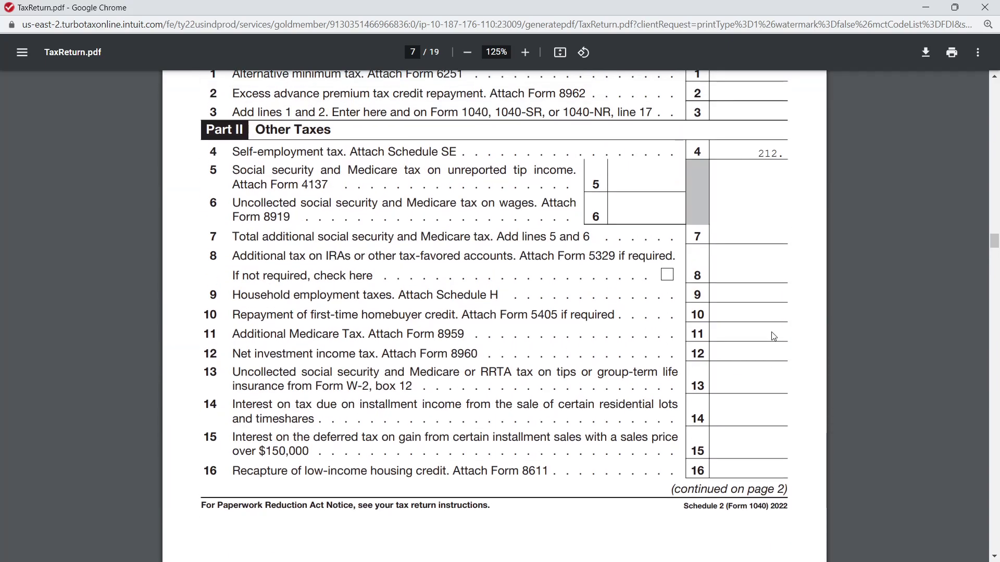
scroll(772, 333, up, 3)
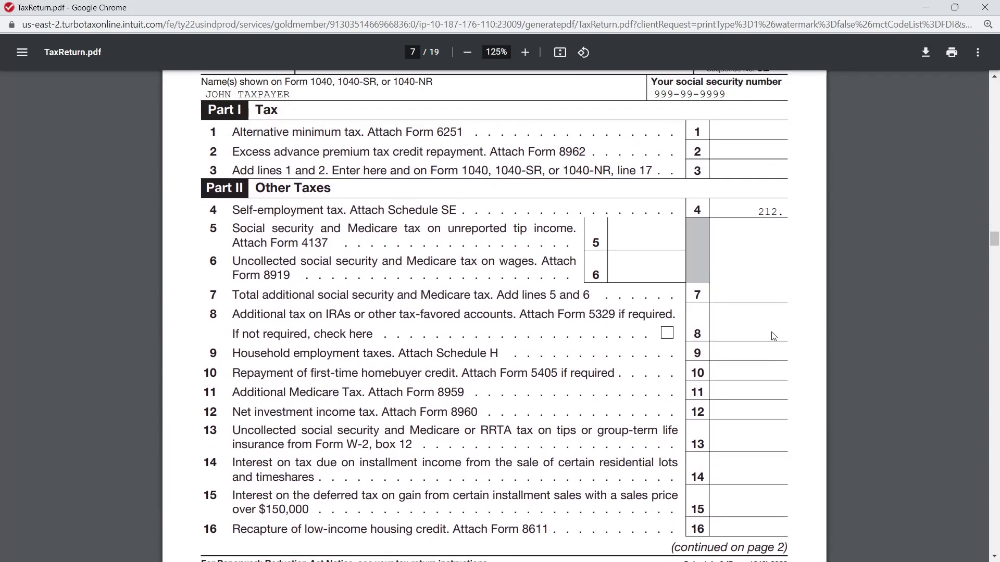
- Review the Form 1040 income section with the rollover on lines 5a and 5b, and switch to the 401(k) rollover presentation slide
scroll(774, 337, up, 20)
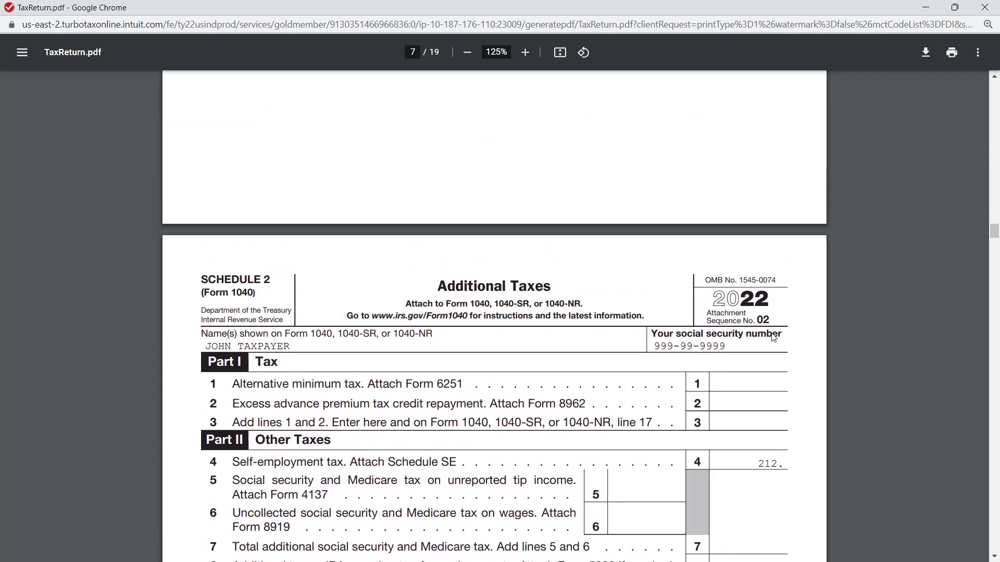
scroll(773, 337, up, 20)
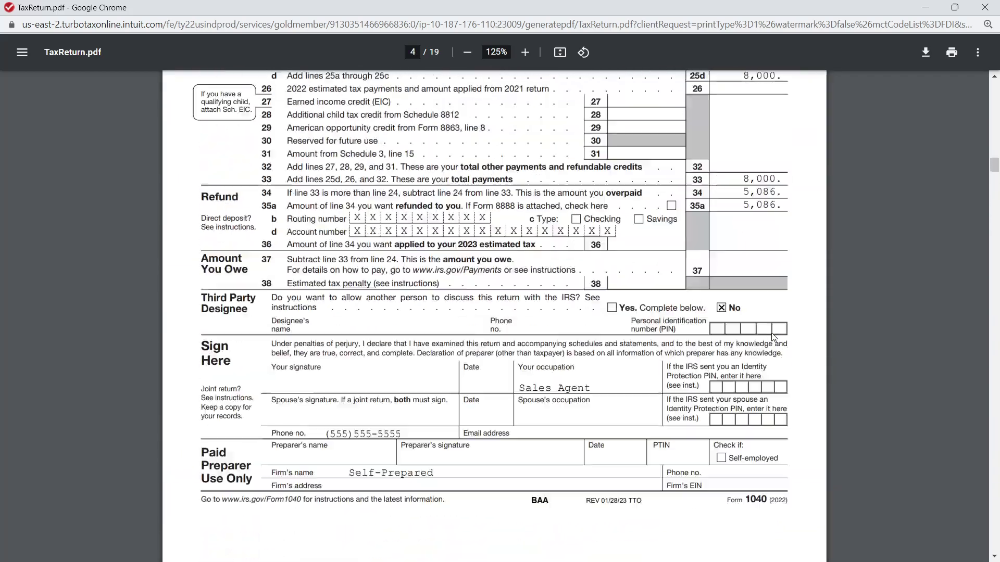
scroll(772, 338, up, 6)
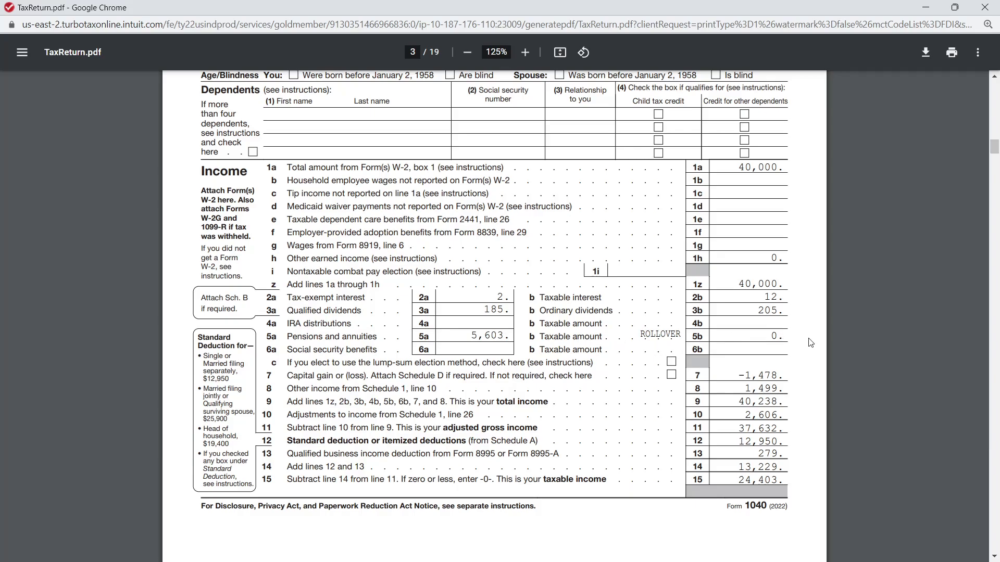
scroll(827, 351, up, 5)
scroll(829, 366, down, 2)
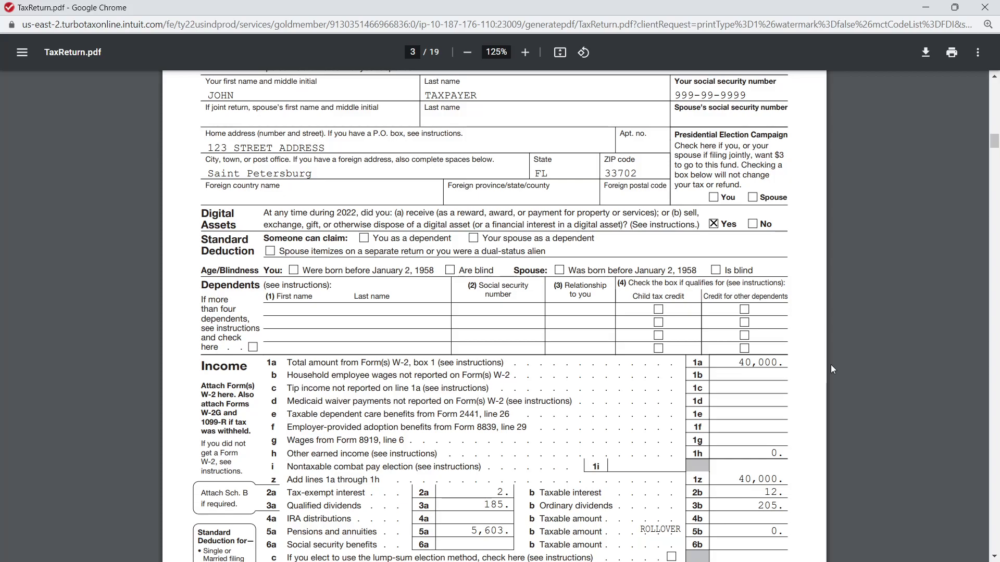
scroll(830, 365, down, 3)
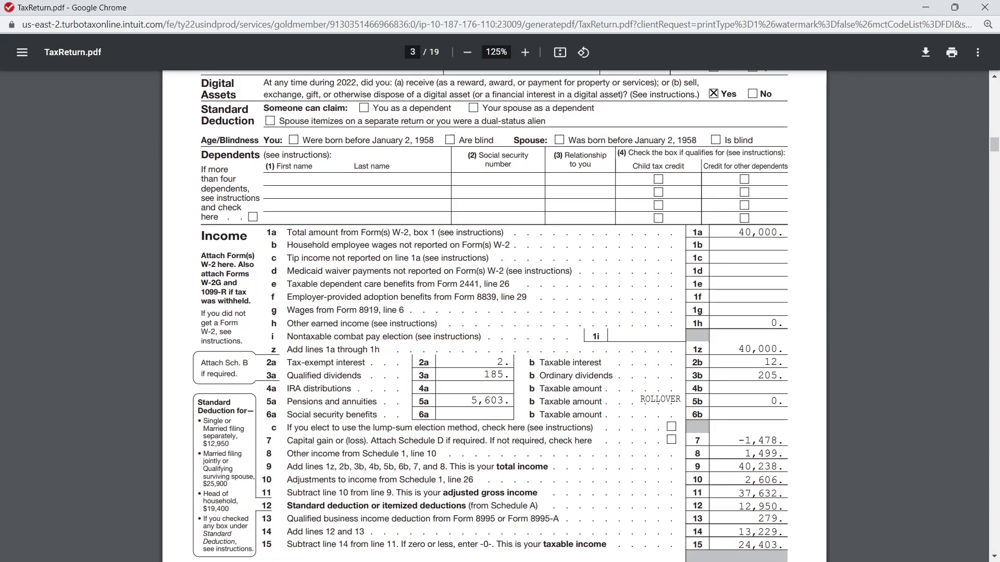
key(alt+Tab)
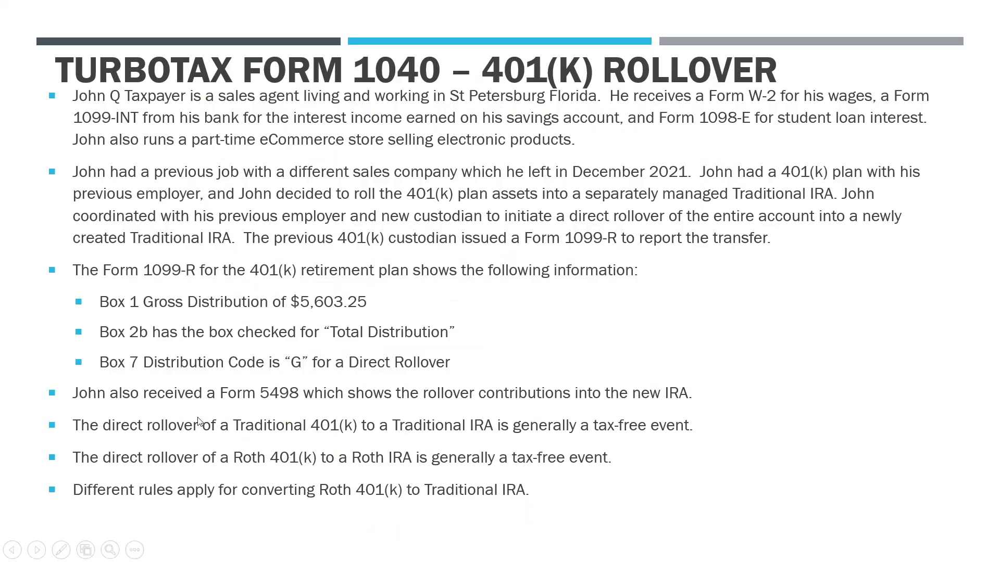